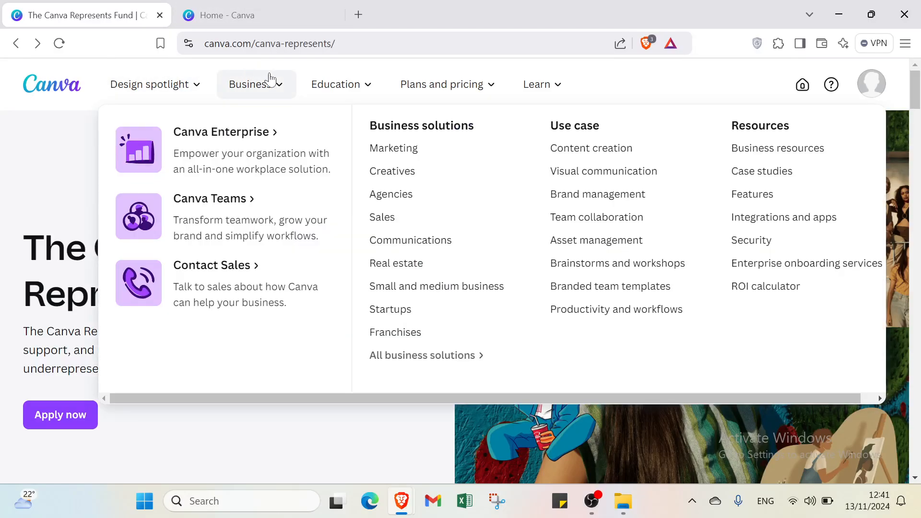
Switch to the Canva home page and examine the thumbnails in the recent designs list.
{"action": "mouse_move", "coordinate": [375, 70]}
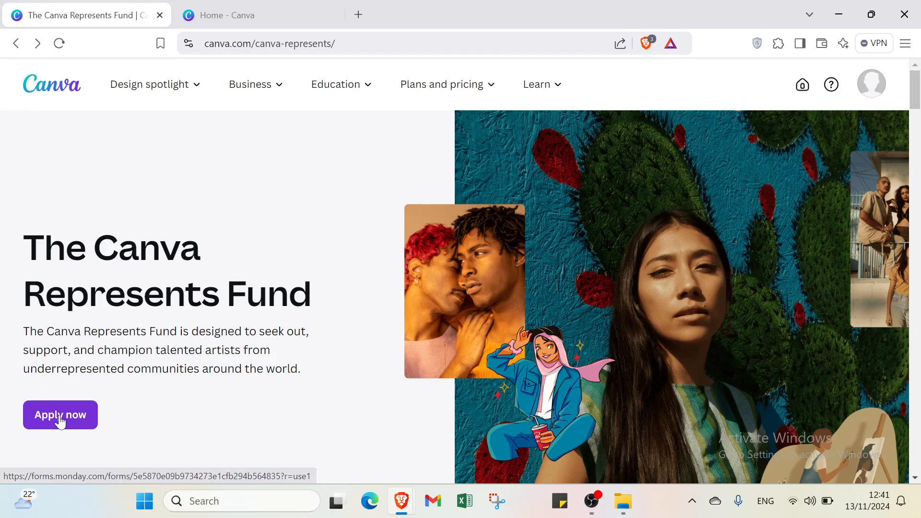
{"action": "left_click", "coordinate": [243, 17]}
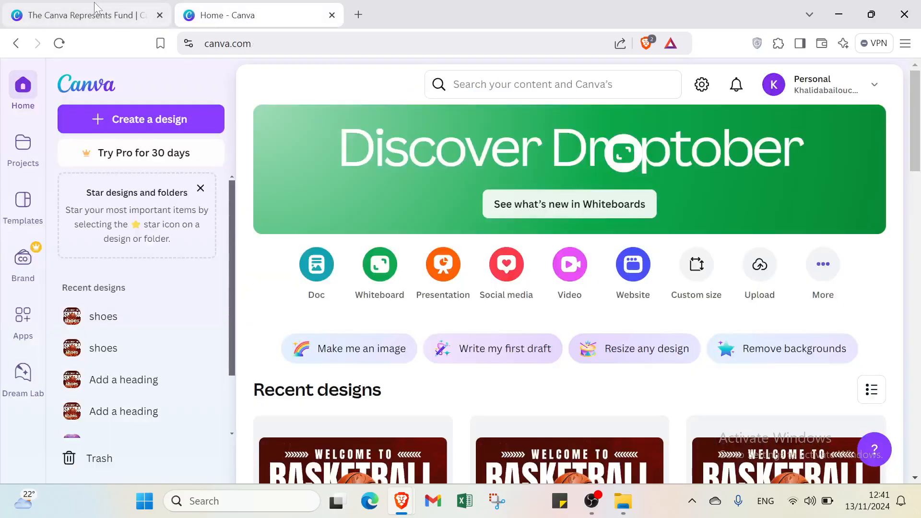
{"action": "left_click", "coordinate": [99, 14]}
{"action": "left_click", "coordinate": [236, 18]}
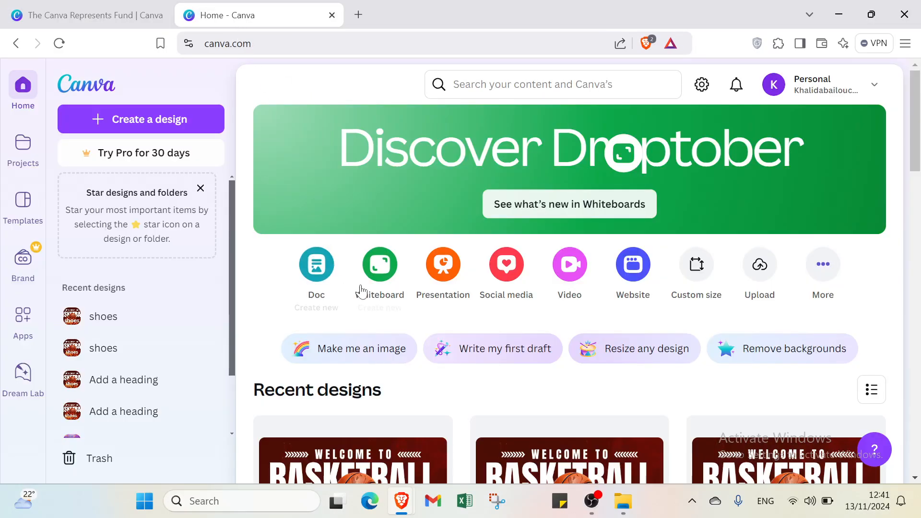
{"action": "scroll", "coordinate": [365, 296], "scroll_direction": "down", "scroll_amount": 5}
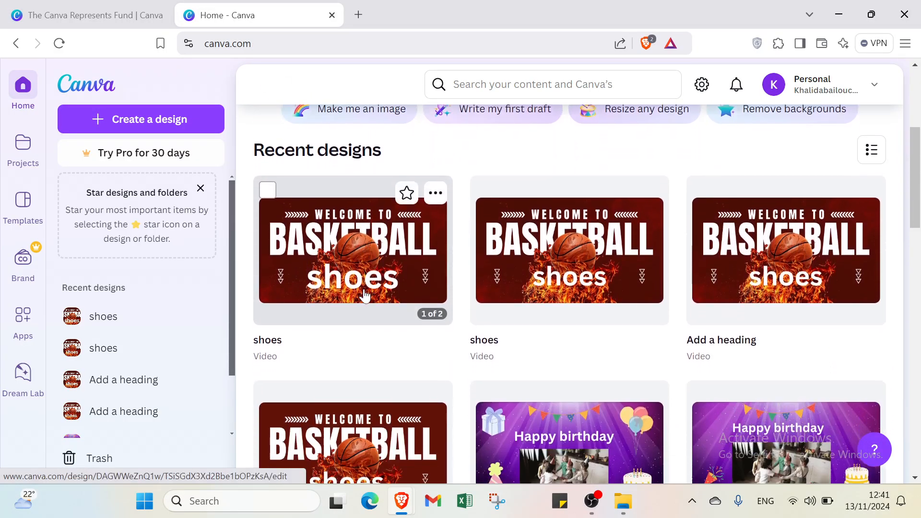
{"action": "scroll", "coordinate": [365, 295], "scroll_direction": "down", "scroll_amount": 6}
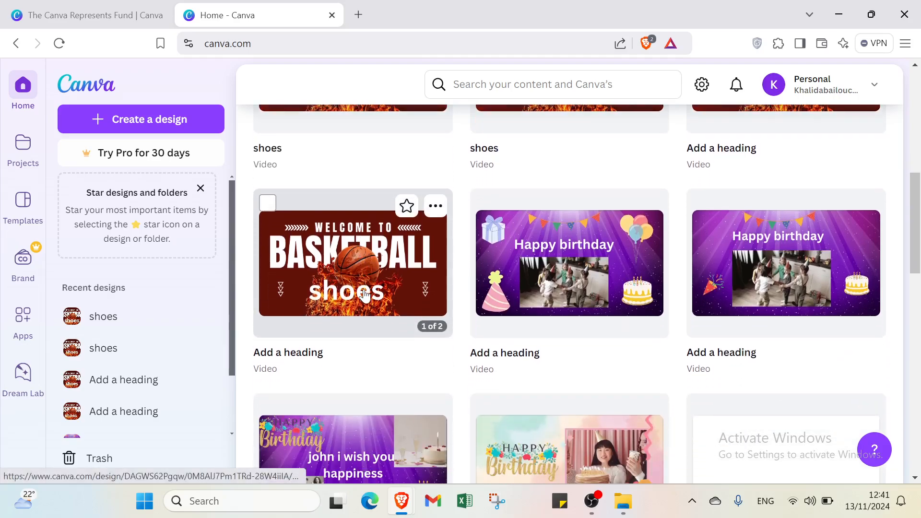
{"action": "scroll", "coordinate": [368, 294], "scroll_direction": "down", "scroll_amount": 6}
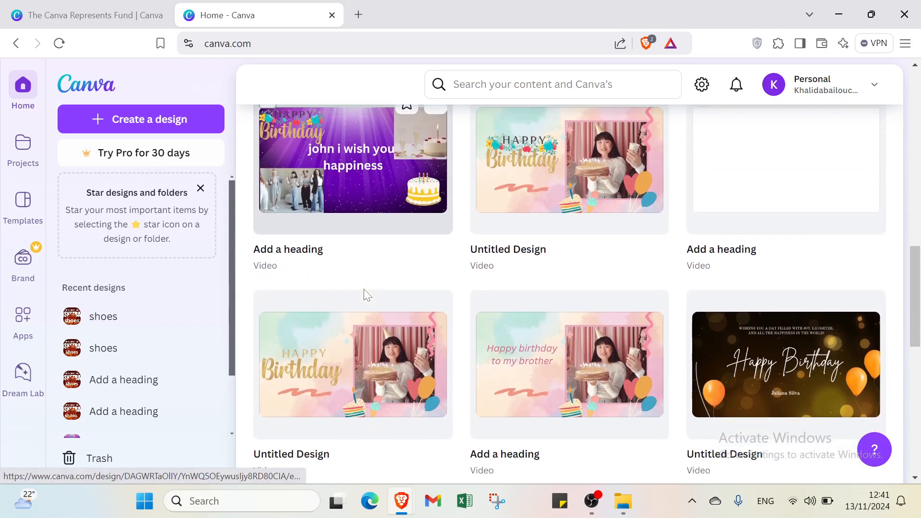
{"action": "scroll", "coordinate": [364, 289], "scroll_direction": "down", "scroll_amount": 4}
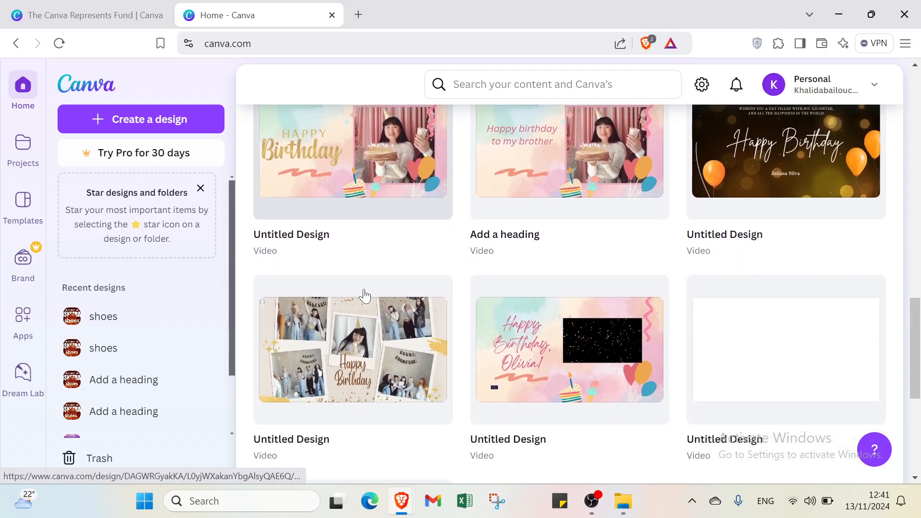
{"action": "scroll", "coordinate": [365, 295], "scroll_direction": "down", "scroll_amount": 1}
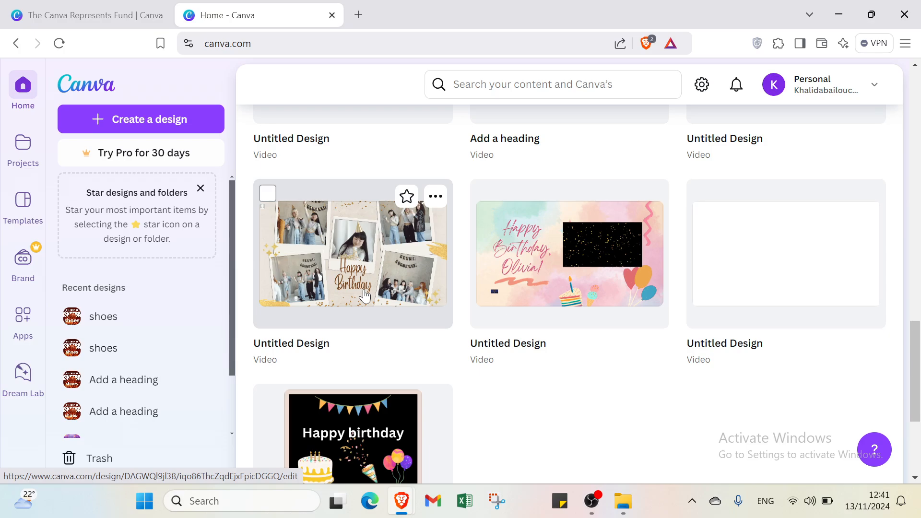
{"action": "scroll", "coordinate": [364, 295], "scroll_direction": "down", "scroll_amount": 4}
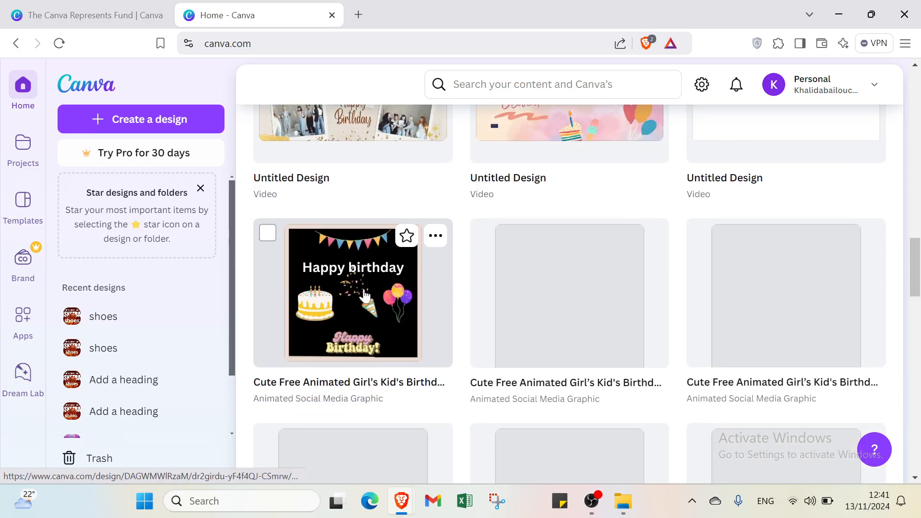
{"action": "scroll", "coordinate": [364, 295], "scroll_direction": "down", "scroll_amount": 3}
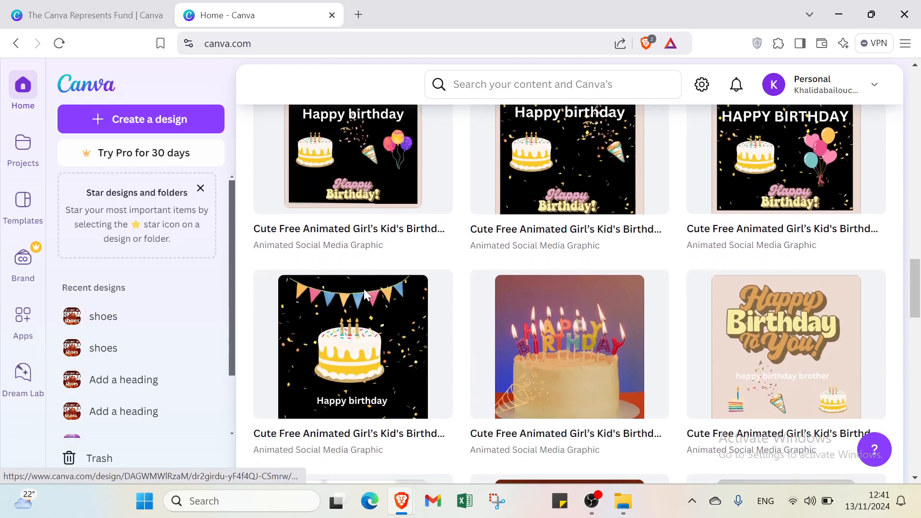
{"action": "scroll", "coordinate": [364, 295], "scroll_direction": "down", "scroll_amount": 5}
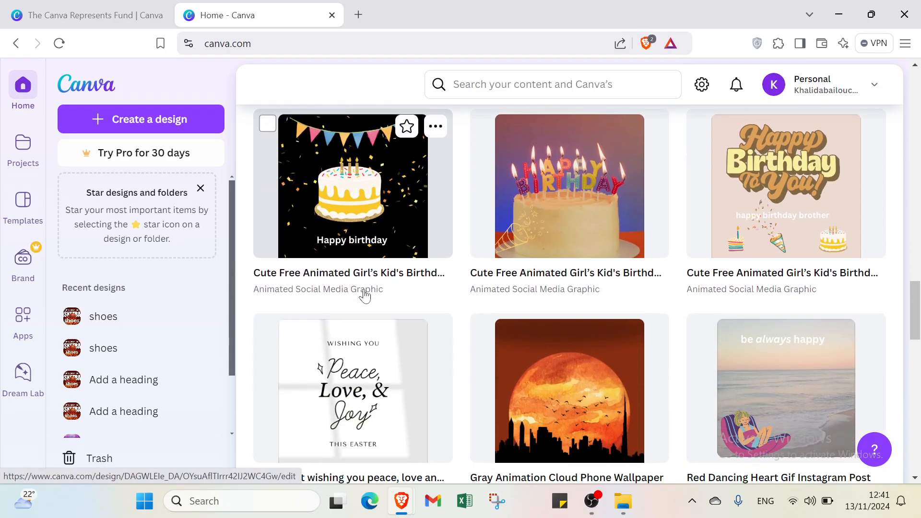
{"action": "scroll", "coordinate": [364, 295], "scroll_direction": "down", "scroll_amount": 1}
{"action": "scroll", "coordinate": [364, 295], "scroll_direction": "up", "scroll_amount": 8}
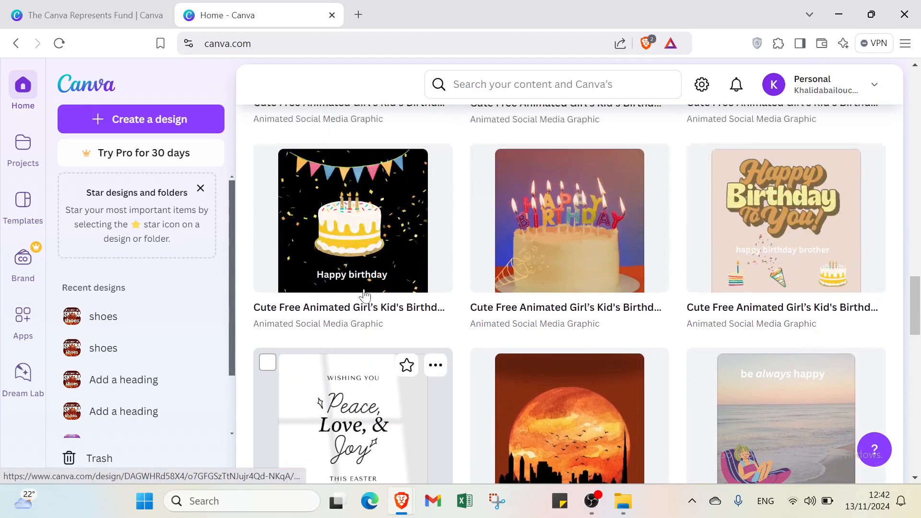
{"action": "scroll", "coordinate": [364, 295], "scroll_direction": "up", "scroll_amount": 5}
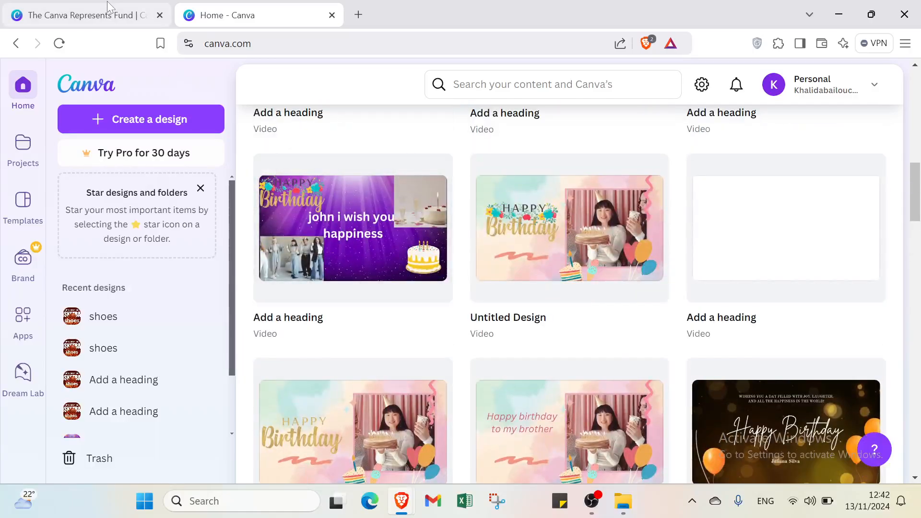
{"action": "left_click", "coordinate": [91, 15]}
{"action": "mouse_move", "coordinate": [136, 84]}
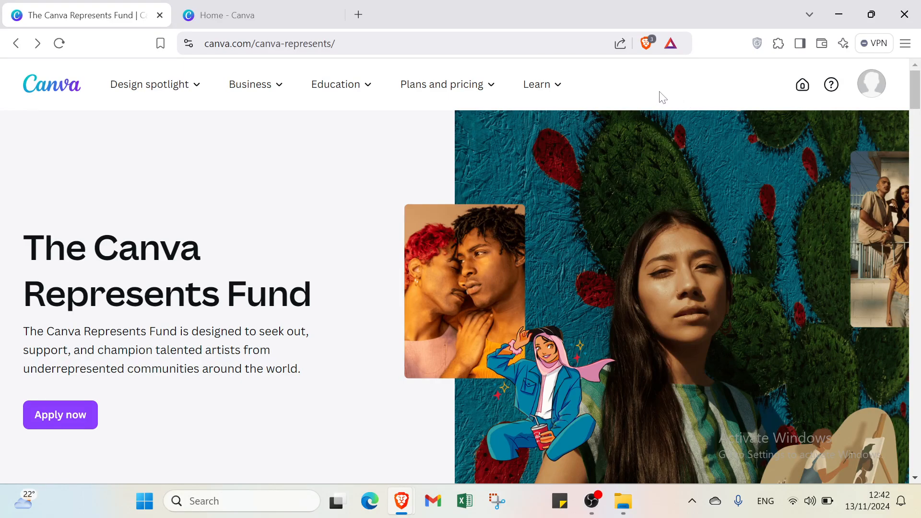
{"action": "left_click", "coordinate": [871, 84]}
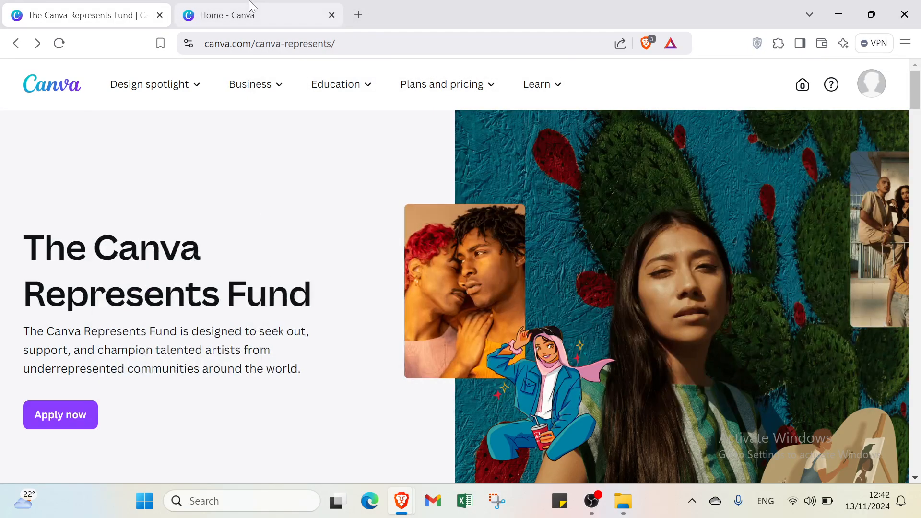
Return to the Canva home page, search for "reel" and show all matching Canva templates.
{"action": "left_click", "coordinate": [250, 13]}
{"action": "scroll", "coordinate": [368, 275], "scroll_direction": "up", "scroll_amount": 4}
{"action": "scroll", "coordinate": [368, 275], "scroll_direction": "up", "scroll_amount": 8}
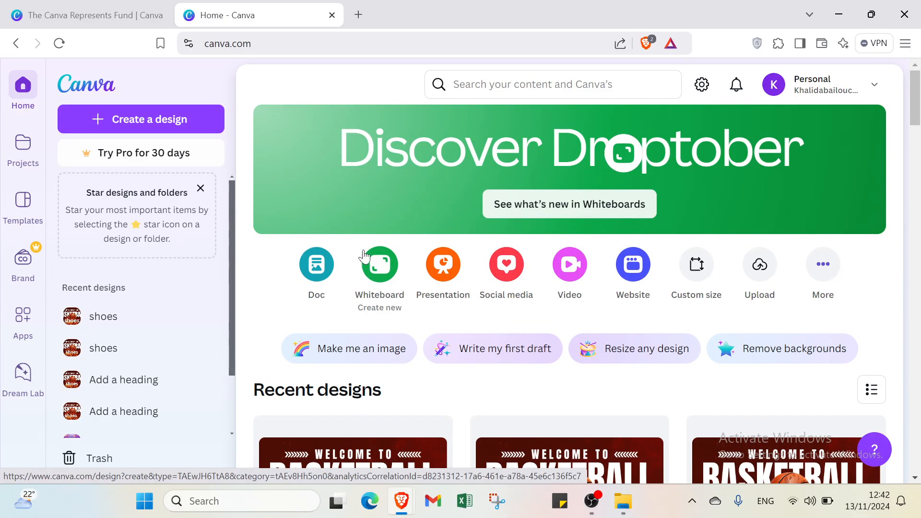
{"action": "left_click", "coordinate": [480, 84]}
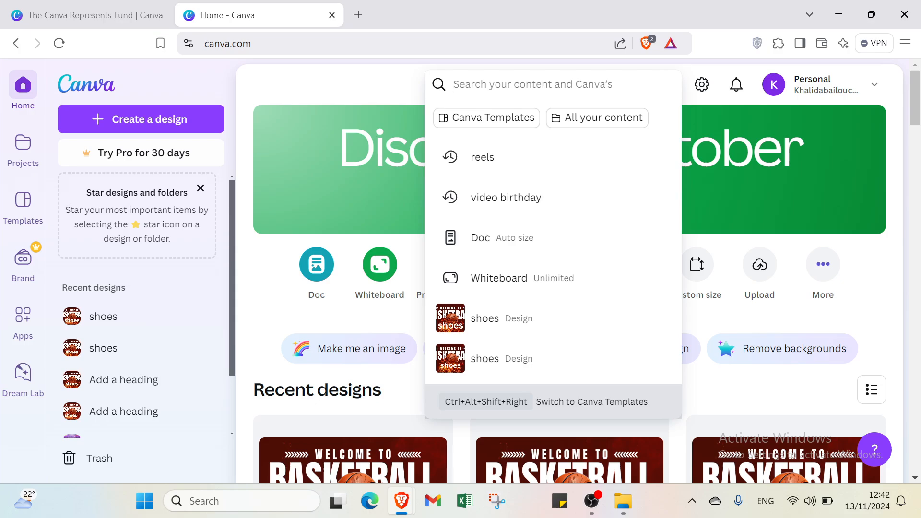
{"action": "type", "text": "reel"}
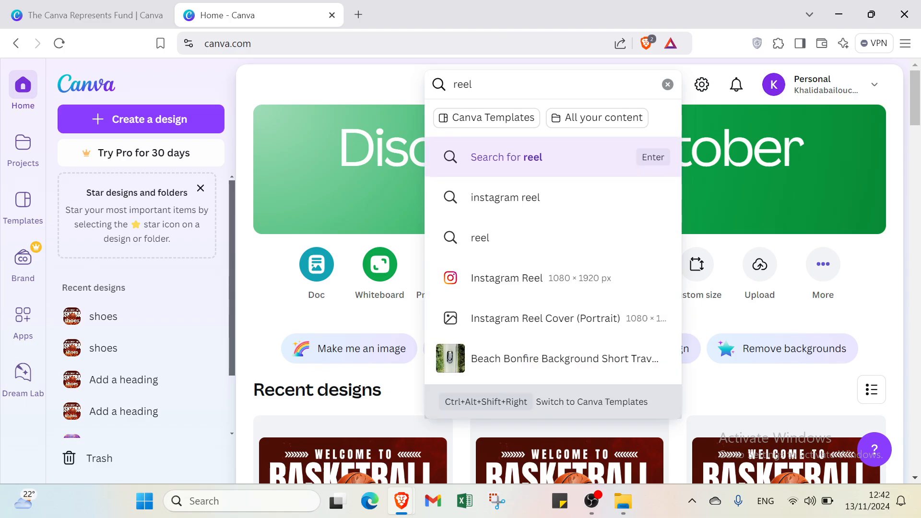
{"action": "key", "text": "Return"}
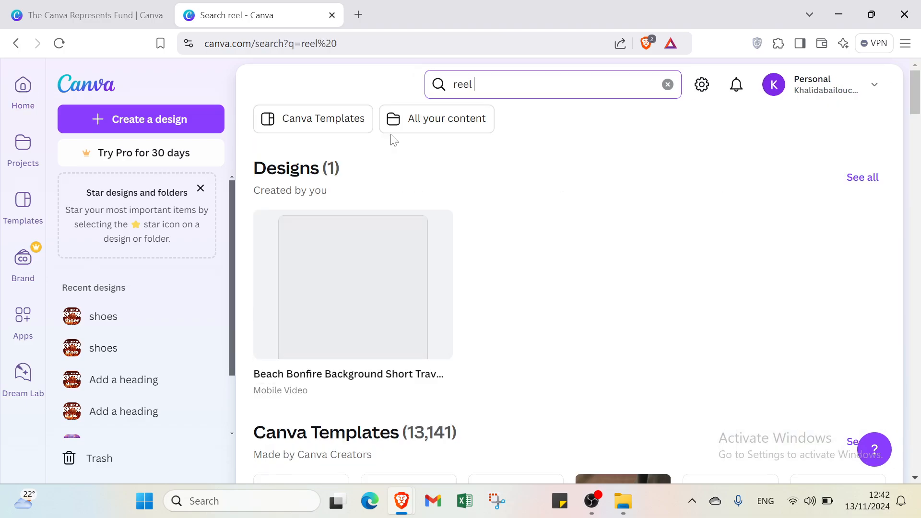
{"action": "scroll", "coordinate": [510, 262], "scroll_direction": "down", "scroll_amount": 6}
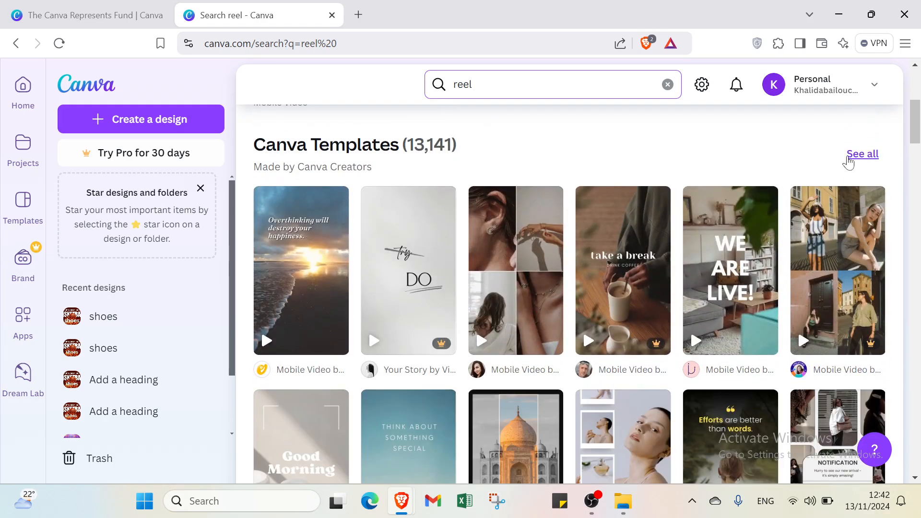
{"action": "left_click", "coordinate": [848, 157]}
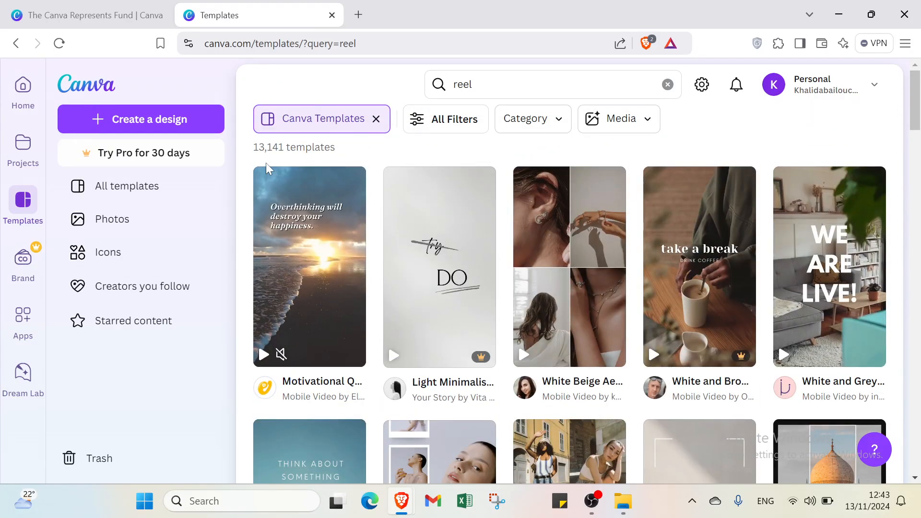
Examine the range of reel templates in the search results.
{"action": "scroll", "coordinate": [326, 245], "scroll_direction": "down", "scroll_amount": 12}
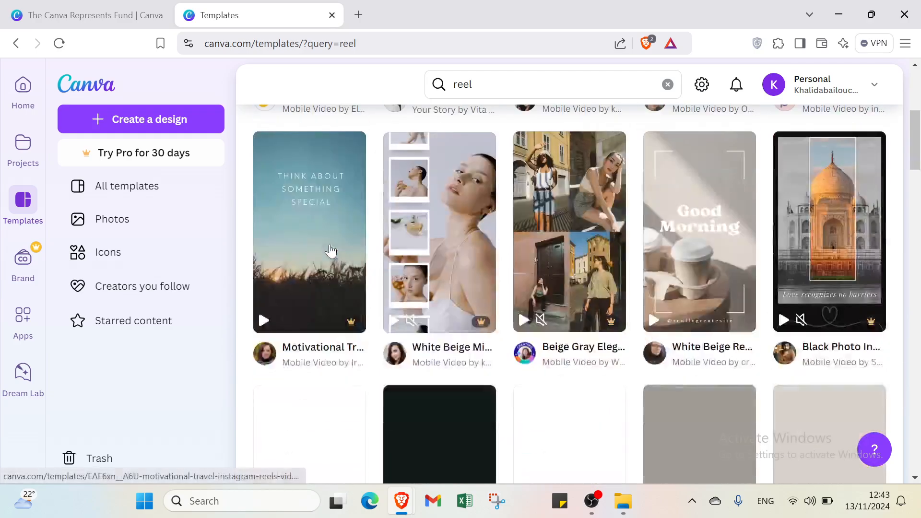
{"action": "scroll", "coordinate": [330, 243], "scroll_direction": "down", "scroll_amount": 15}
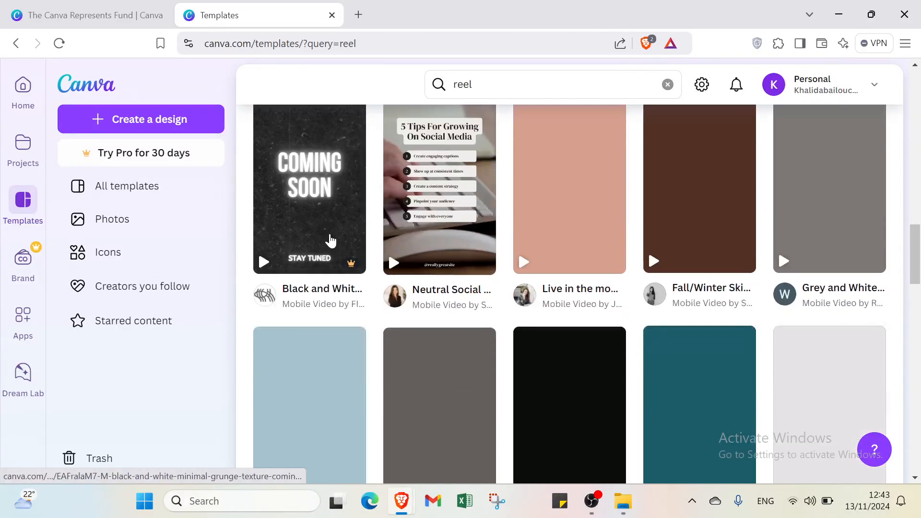
{"action": "scroll", "coordinate": [332, 238], "scroll_direction": "down", "scroll_amount": 13}
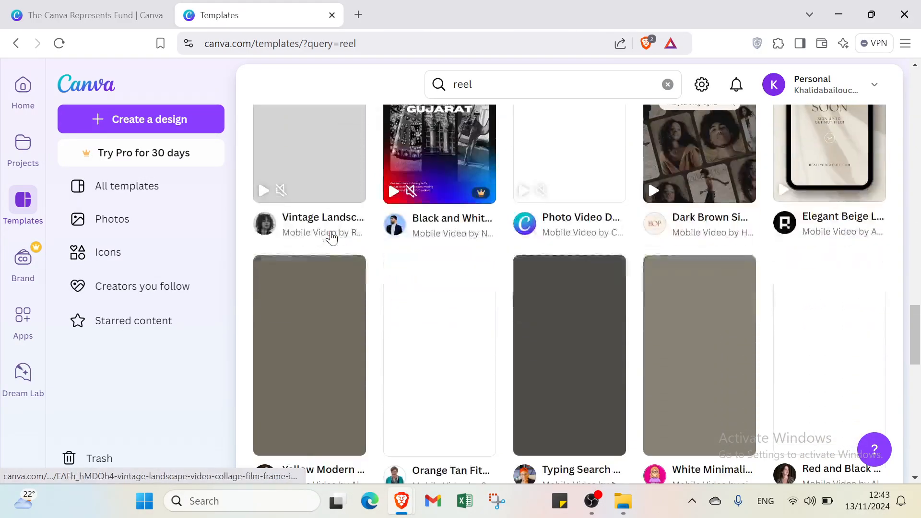
{"action": "scroll", "coordinate": [331, 238], "scroll_direction": "down", "scroll_amount": 11}
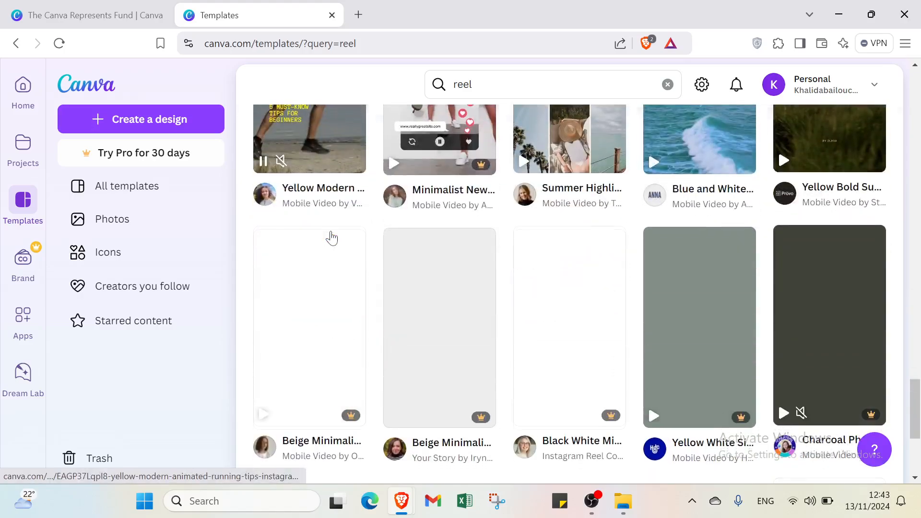
{"action": "scroll", "coordinate": [331, 237], "scroll_direction": "up", "scroll_amount": 20}
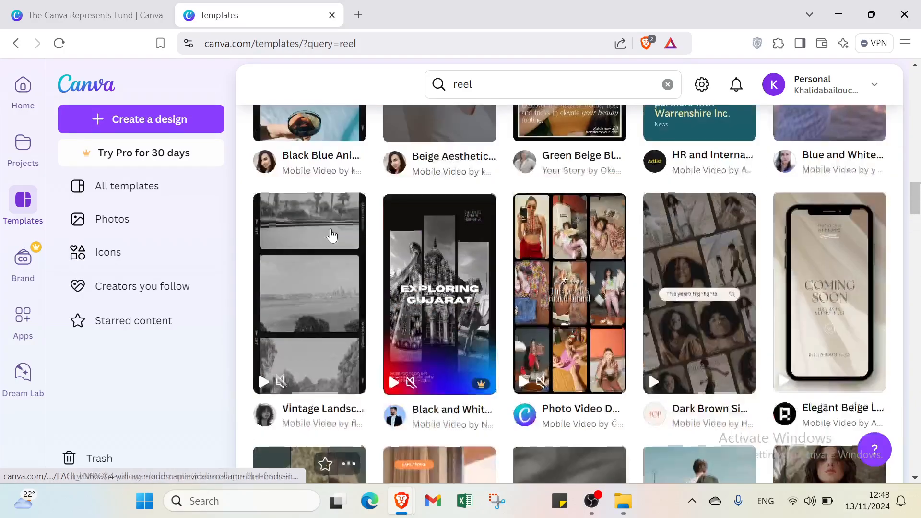
{"action": "scroll", "coordinate": [318, 204], "scroll_direction": "up", "scroll_amount": 12}
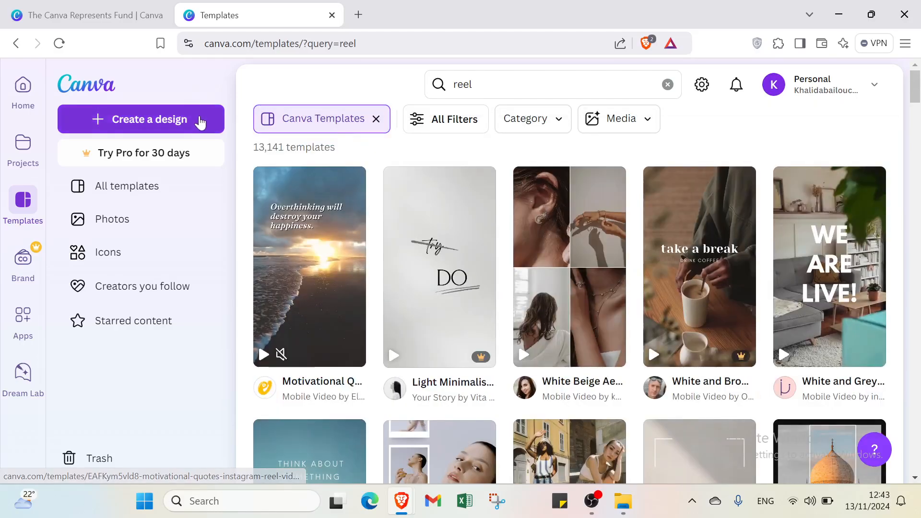
Start creating a design and look through the available video formats.
{"action": "left_click", "coordinate": [198, 121]}
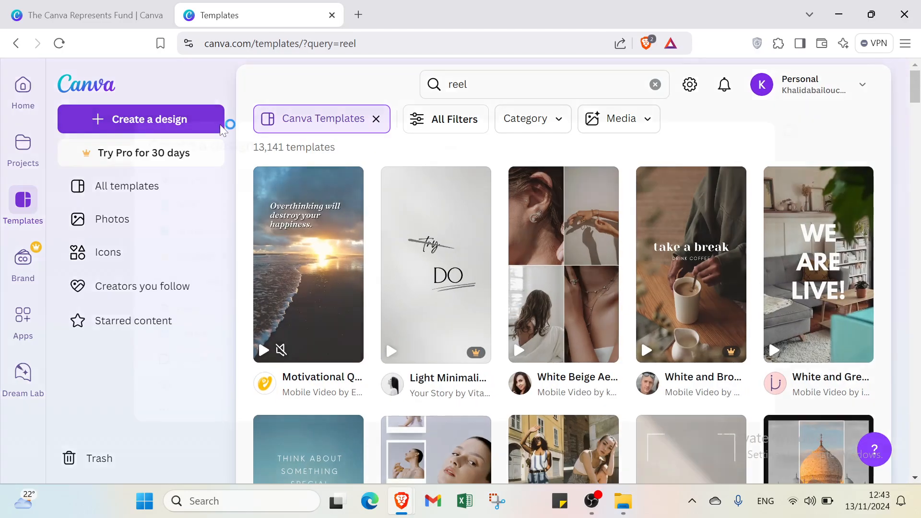
{"action": "left_click", "coordinate": [167, 318]}
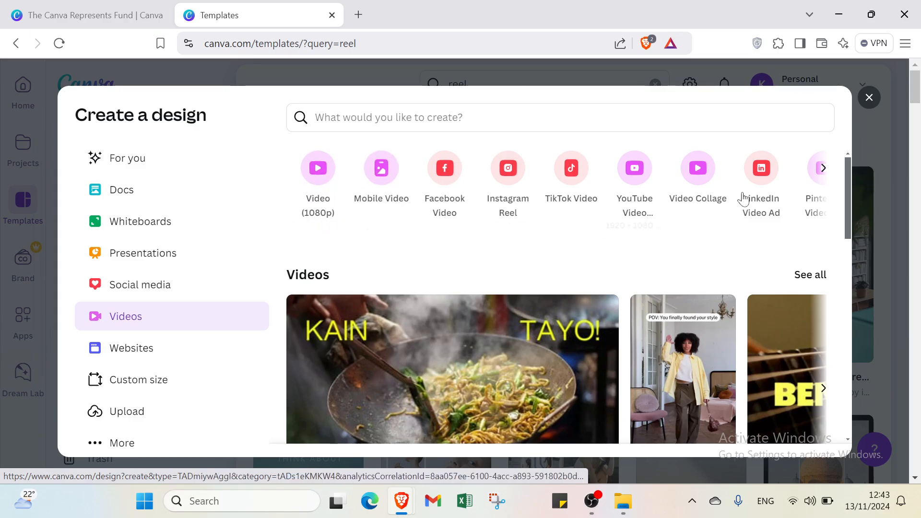
{"action": "left_click", "coordinate": [830, 170]}
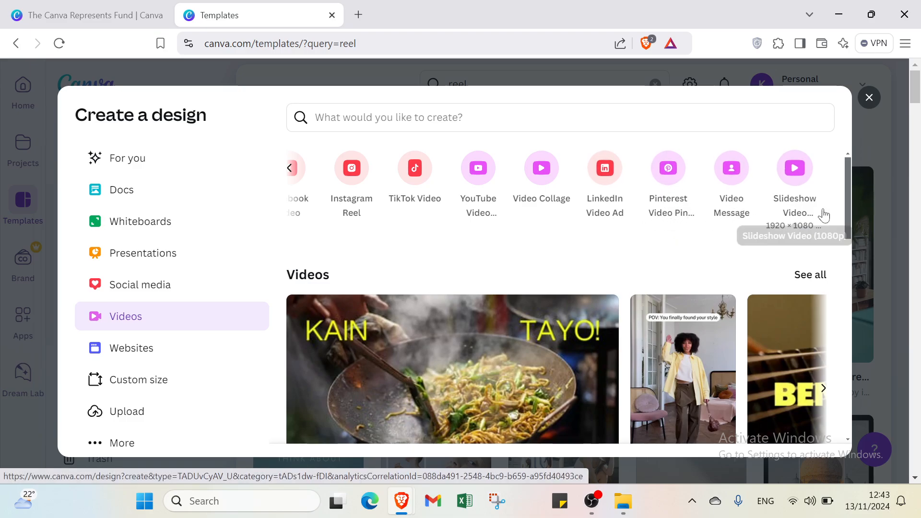
Inspect the custom size settings and their available units, then close the design creation dialog.
{"action": "left_click", "coordinate": [186, 385]}
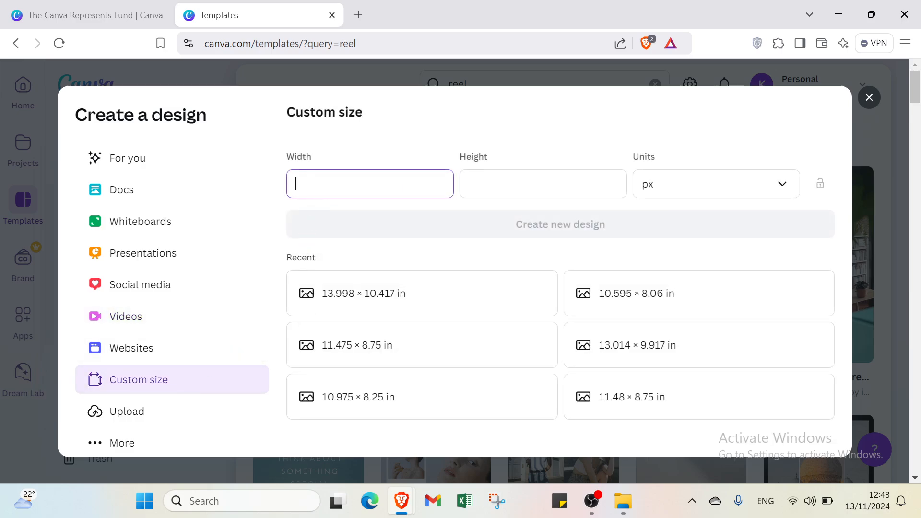
{"action": "left_click", "coordinate": [660, 185]}
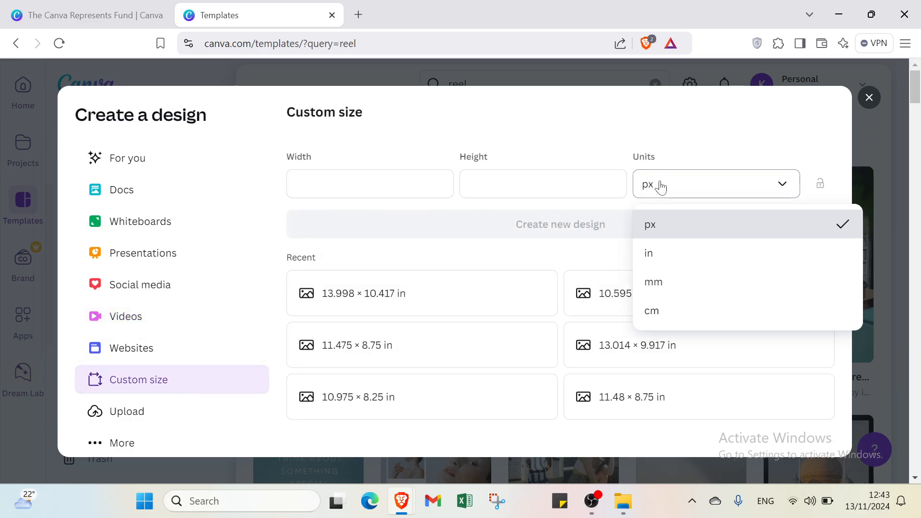
{"action": "left_click", "coordinate": [629, 140]}
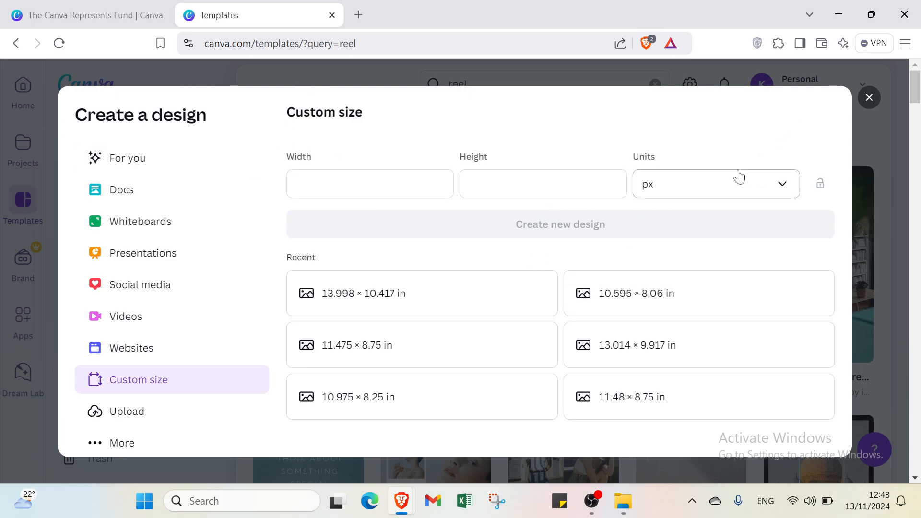
{"action": "key", "text": "Escape"}
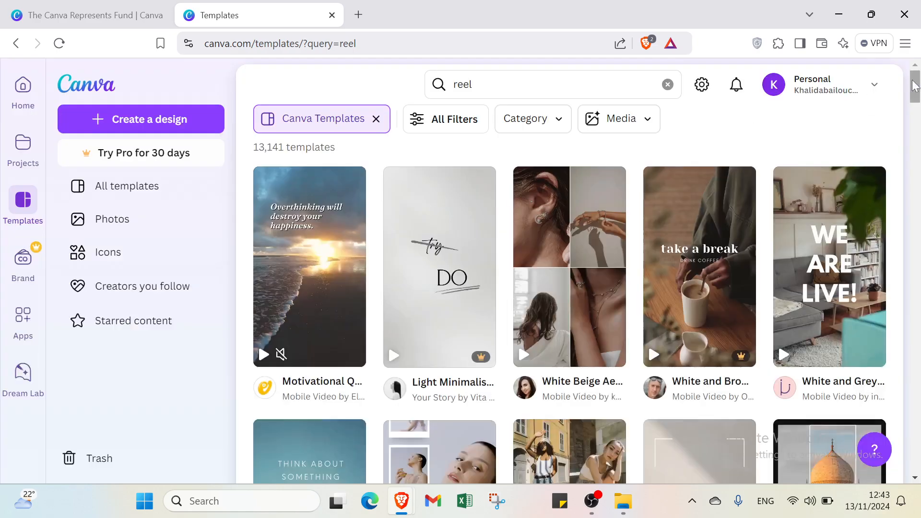
Open all template filters and look through the subcategories of every category group from Business to Cards and invitations.
{"action": "left_click", "coordinate": [449, 126]}
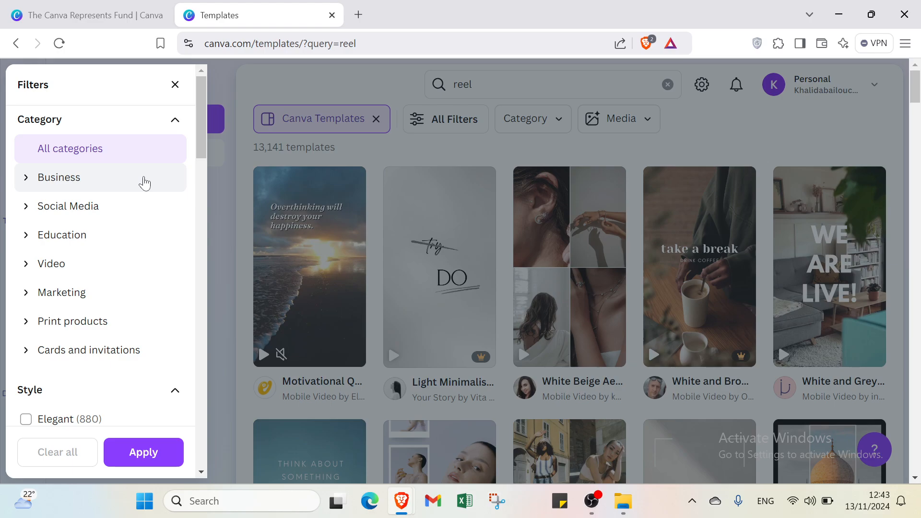
{"action": "left_click", "coordinate": [142, 182]}
{"action": "scroll", "coordinate": [131, 187], "scroll_direction": "down", "scroll_amount": 10}
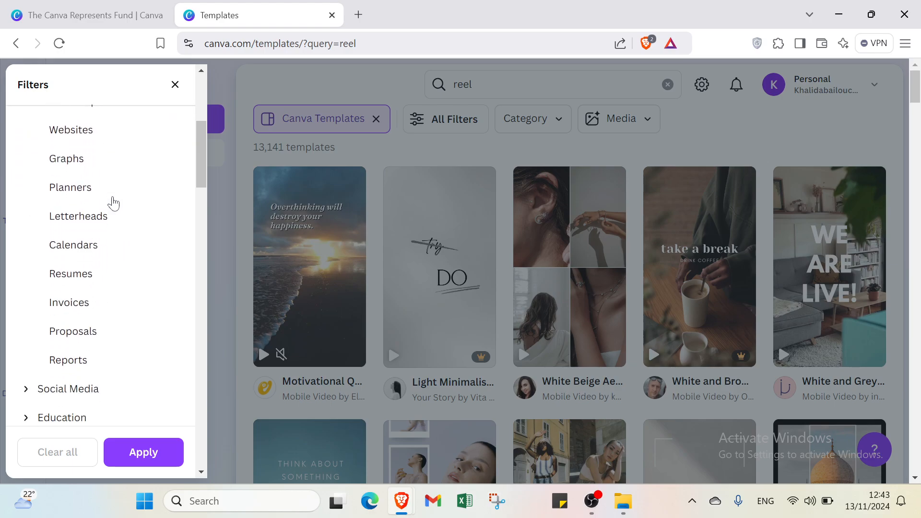
{"action": "left_click", "coordinate": [111, 201]}
{"action": "scroll", "coordinate": [111, 192], "scroll_direction": "down", "scroll_amount": 7}
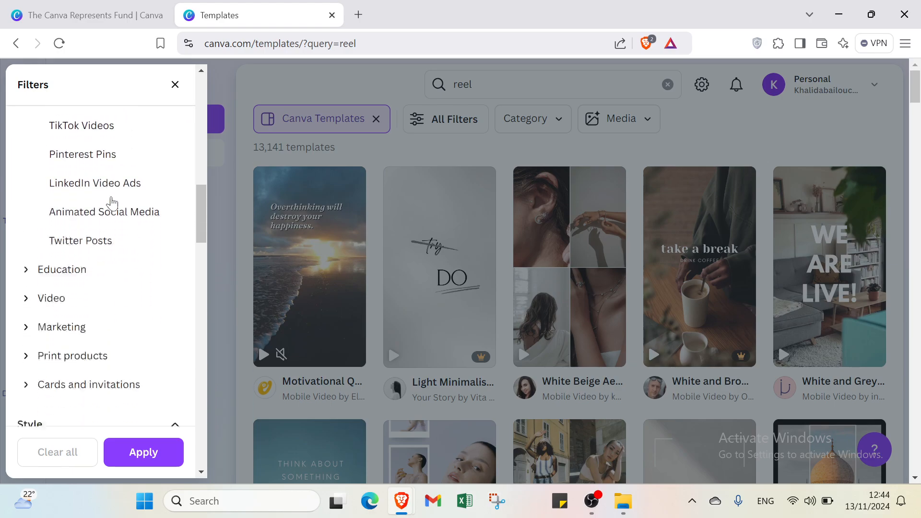
{"action": "left_click", "coordinate": [110, 184]}
{"action": "scroll", "coordinate": [105, 191], "scroll_direction": "down", "scroll_amount": 3}
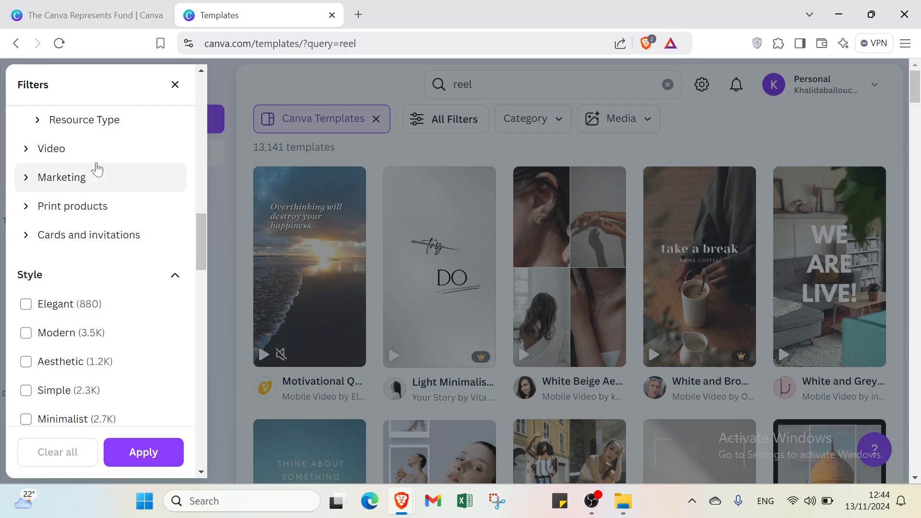
{"action": "left_click", "coordinate": [98, 162]}
{"action": "scroll", "coordinate": [99, 160], "scroll_direction": "down", "scroll_amount": 3}
{"action": "left_click", "coordinate": [78, 240]}
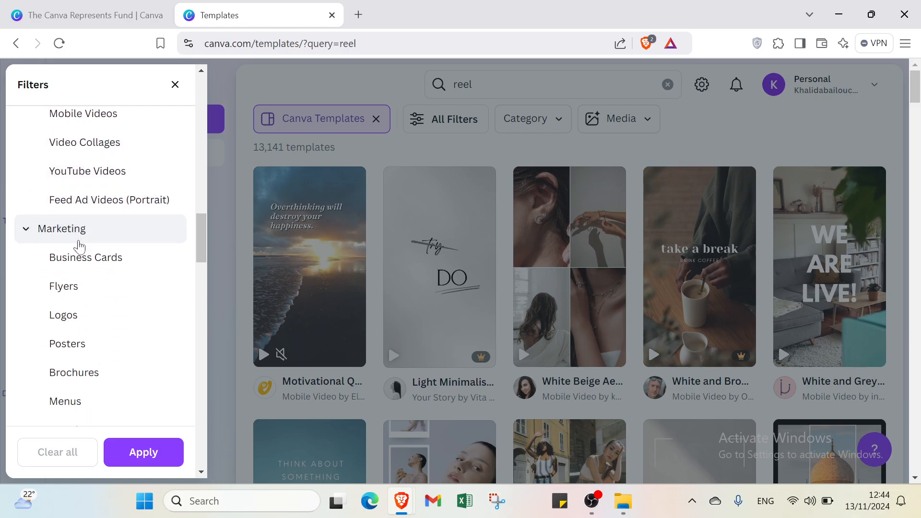
{"action": "scroll", "coordinate": [79, 245], "scroll_direction": "down", "scroll_amount": 5}
{"action": "scroll", "coordinate": [84, 226], "scroll_direction": "down", "scroll_amount": 1}
{"action": "left_click", "coordinate": [87, 206]}
{"action": "scroll", "coordinate": [86, 210], "scroll_direction": "down", "scroll_amount": 5}
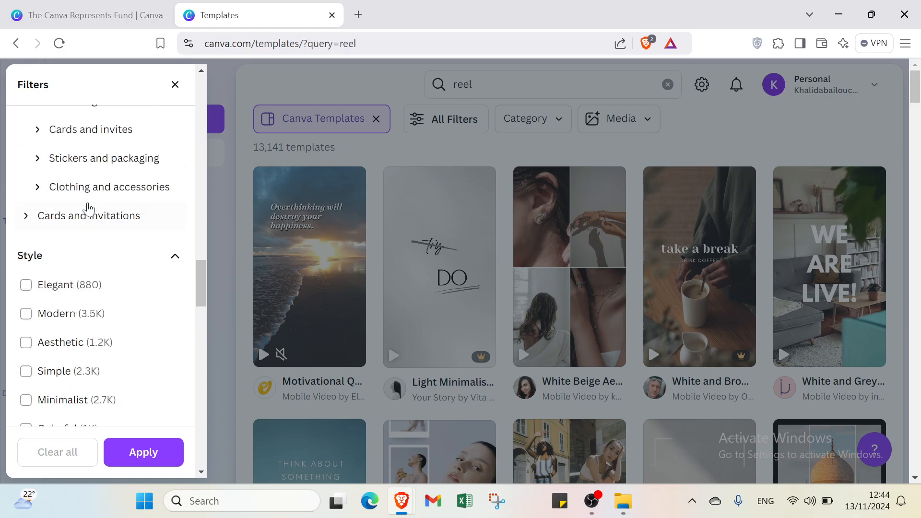
{"action": "left_click", "coordinate": [88, 225]}
{"action": "scroll", "coordinate": [106, 222], "scroll_direction": "down", "scroll_amount": 6}
{"action": "scroll", "coordinate": [87, 220], "scroll_direction": "up", "scroll_amount": 3}
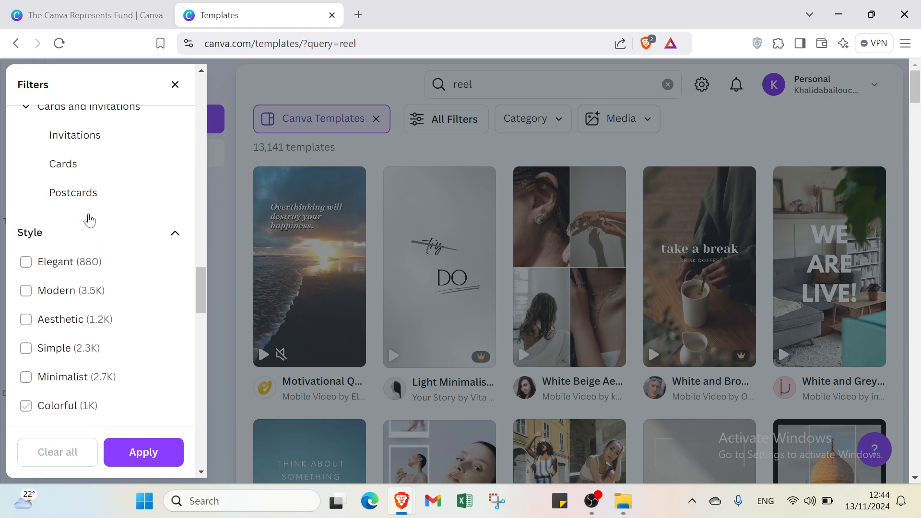
Filter the reel templates to the Free price and the white color #ffffff, and apply the filters.
{"action": "scroll", "coordinate": [89, 218], "scroll_direction": "down", "scroll_amount": 5}
{"action": "scroll", "coordinate": [90, 221], "scroll_direction": "down", "scroll_amount": 7}
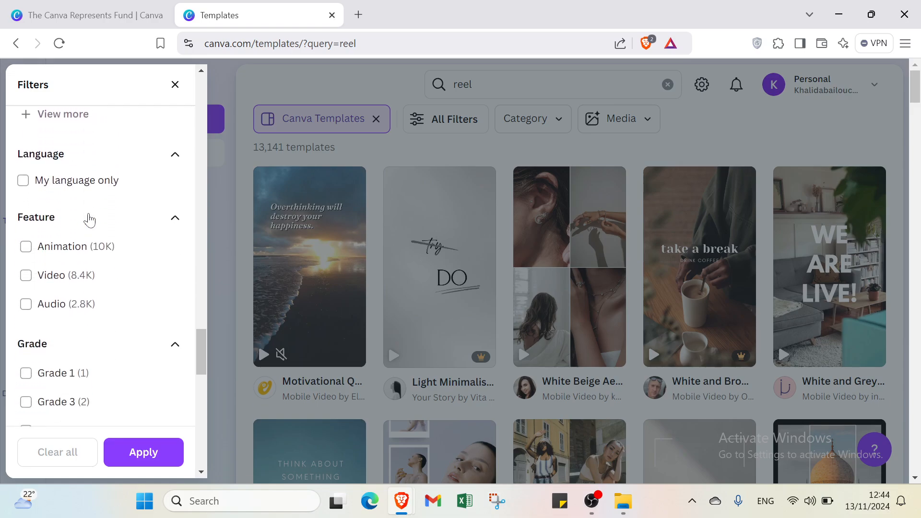
{"action": "scroll", "coordinate": [90, 220], "scroll_direction": "down", "scroll_amount": 10}
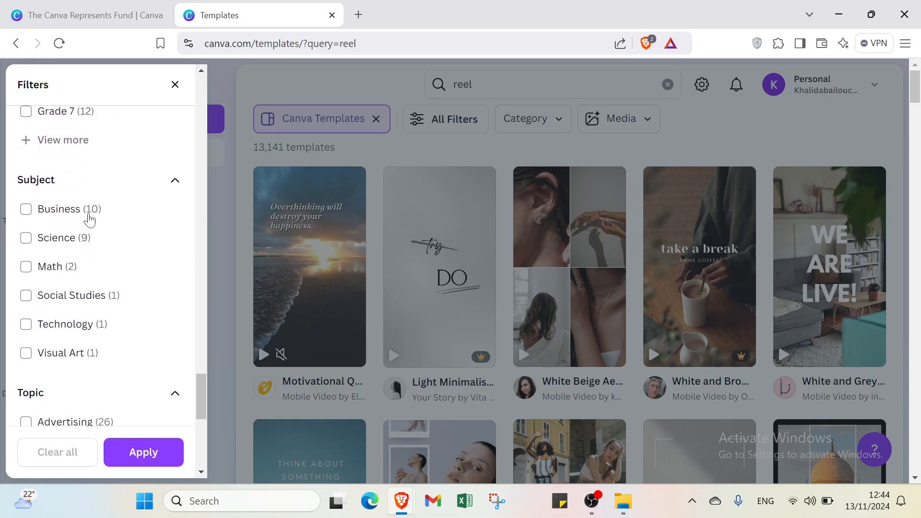
{"action": "scroll", "coordinate": [90, 218], "scroll_direction": "down", "scroll_amount": 10}
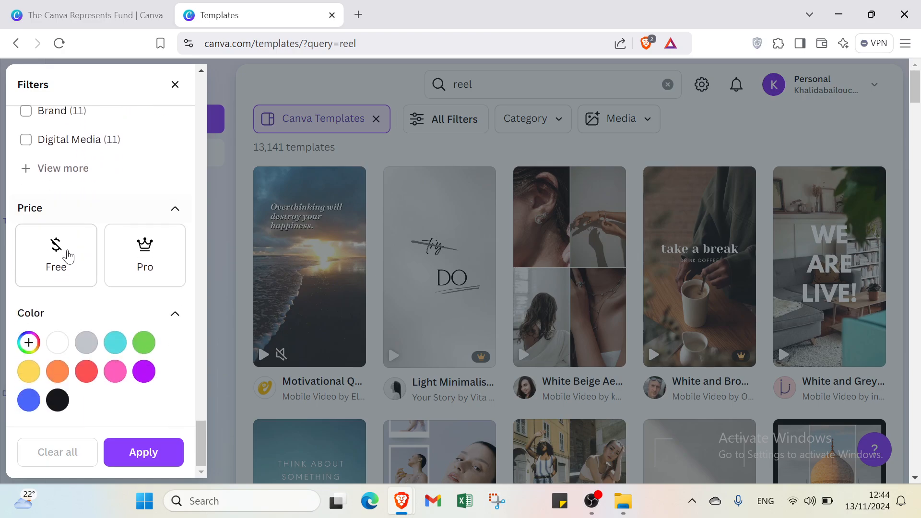
{"action": "left_click", "coordinate": [71, 252]}
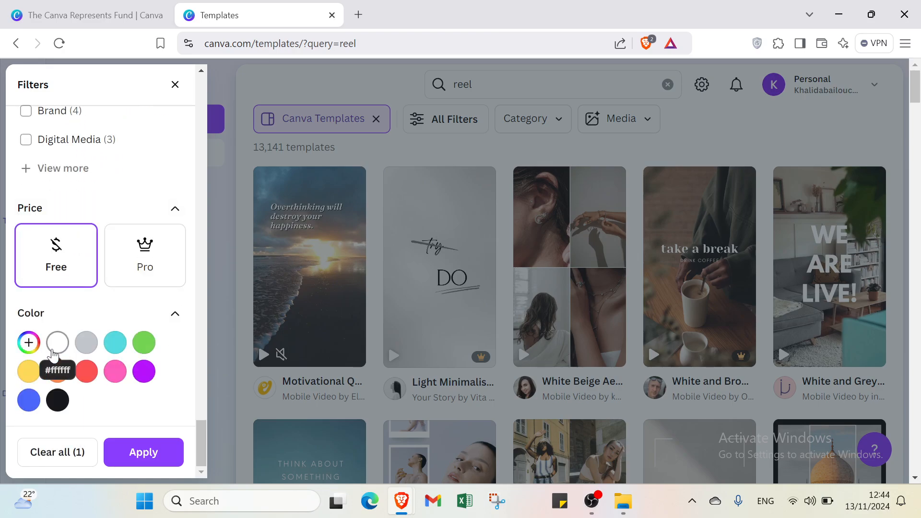
{"action": "left_click", "coordinate": [54, 352]}
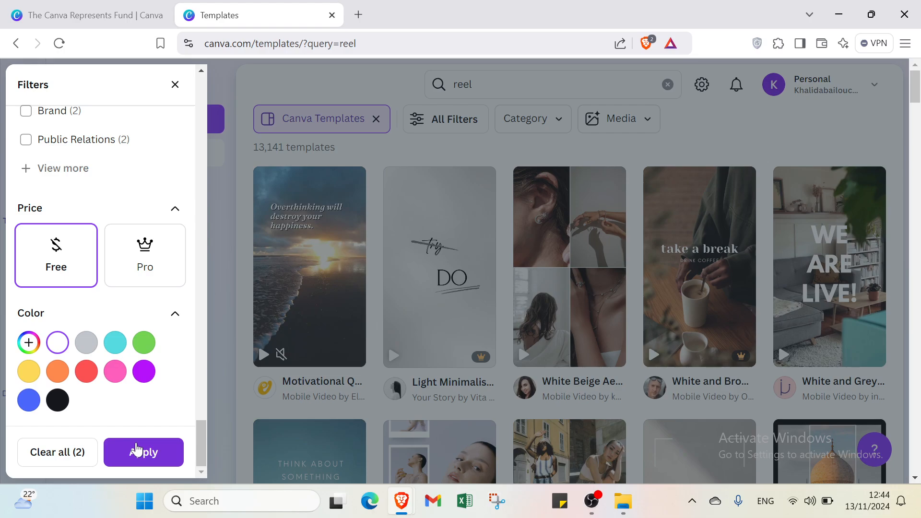
{"action": "left_click", "coordinate": [137, 451]}
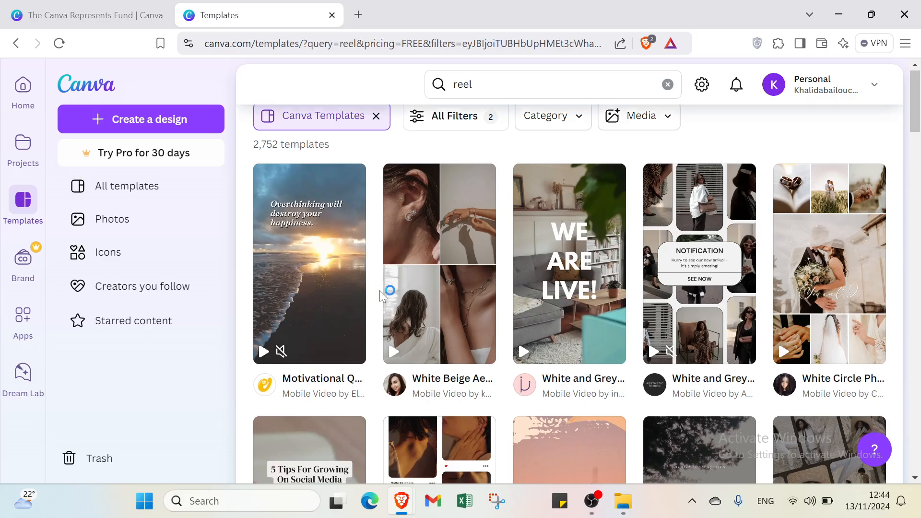
Look through the filtered reel templates and preview the Motivational Quotes Instagram Reel Video template, then close the preview.
{"action": "scroll", "coordinate": [379, 290], "scroll_direction": "down", "scroll_amount": 10}
{"action": "scroll", "coordinate": [379, 283], "scroll_direction": "down", "scroll_amount": 4}
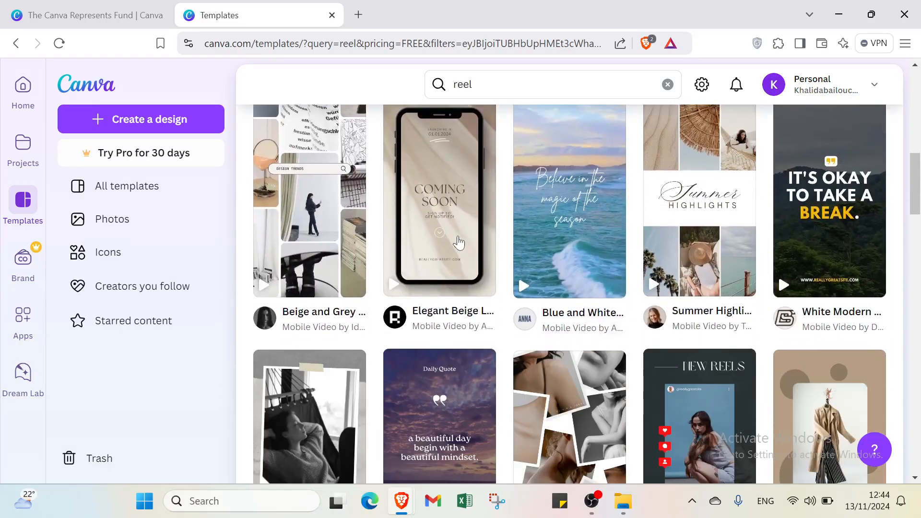
{"action": "scroll", "coordinate": [407, 264], "scroll_direction": "up", "scroll_amount": 6}
{"action": "scroll", "coordinate": [458, 230], "scroll_direction": "down", "scroll_amount": 14}
{"action": "scroll", "coordinate": [458, 230], "scroll_direction": "up", "scroll_amount": 2}
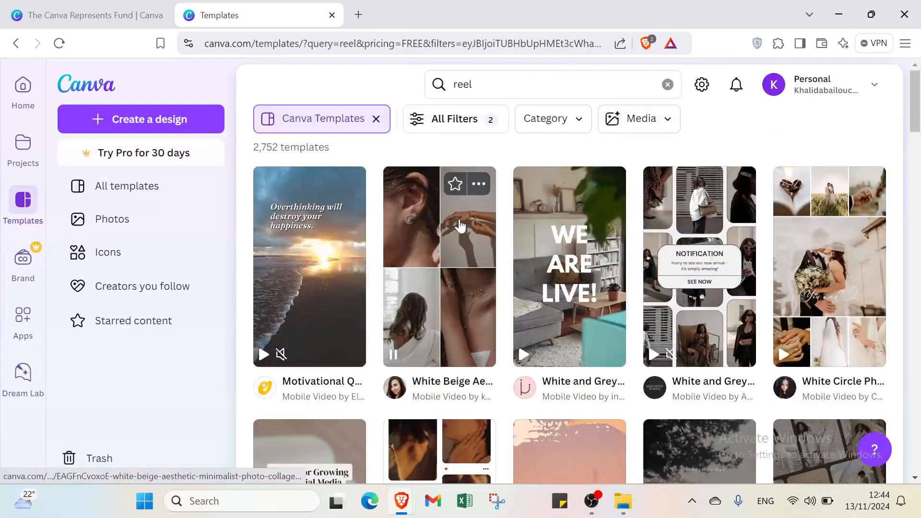
{"action": "left_click", "coordinate": [486, 122]}
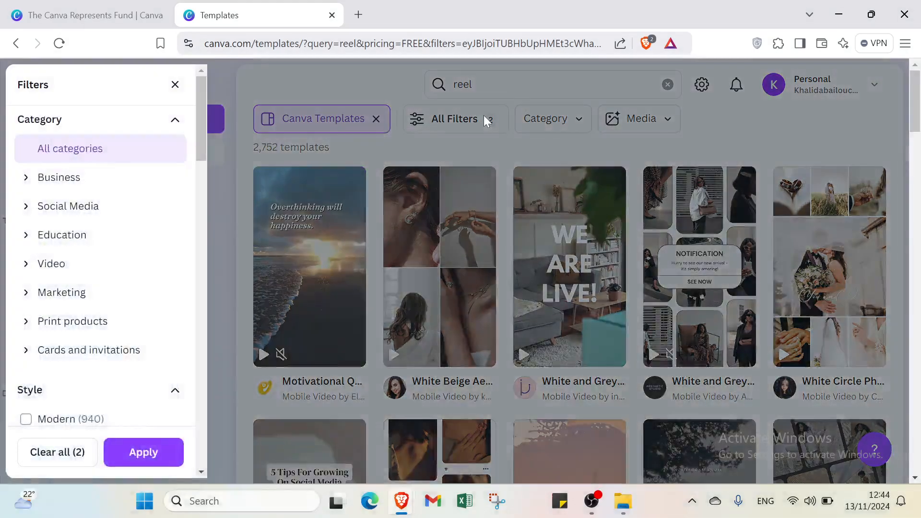
{"action": "left_click", "coordinate": [176, 91]}
{"action": "left_click", "coordinate": [333, 294]}
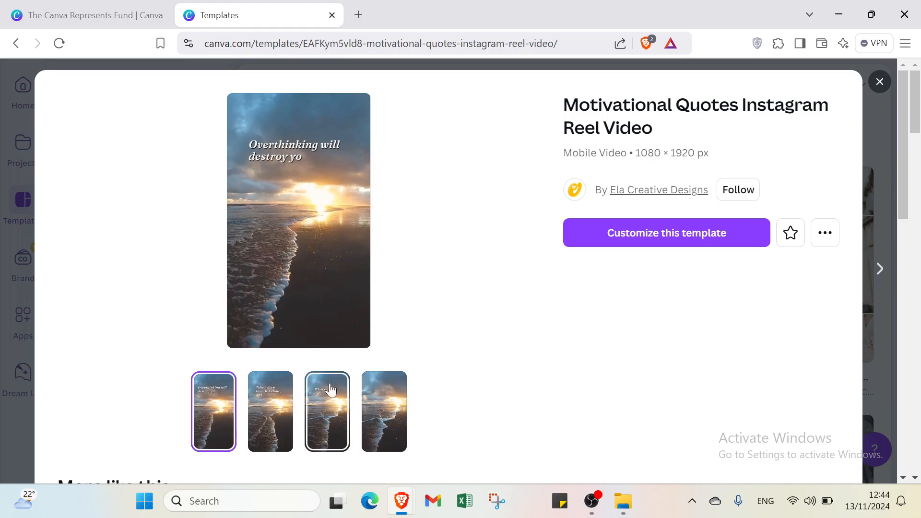
{"action": "left_click", "coordinate": [880, 82]}
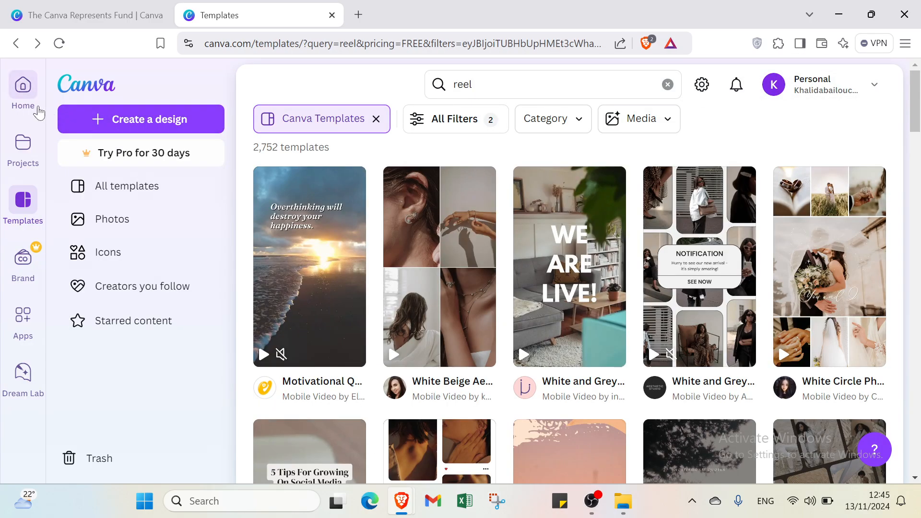
Return to the home page and create a new blank Video (1080p) design.
{"action": "left_click", "coordinate": [29, 105]}
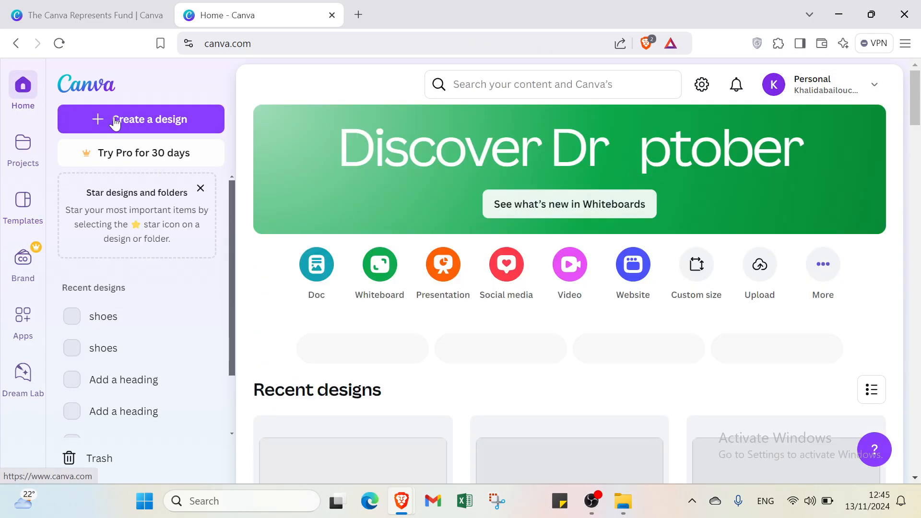
{"action": "left_click", "coordinate": [146, 119]}
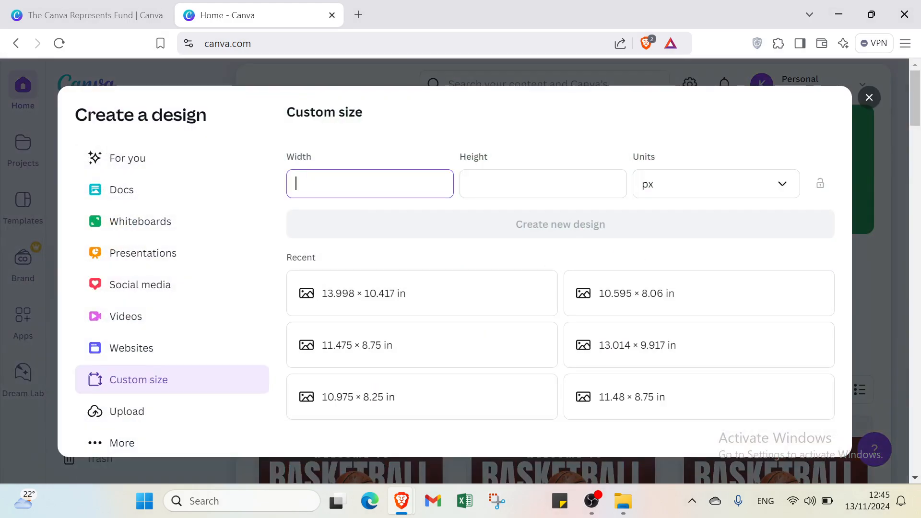
{"action": "left_click", "coordinate": [148, 317]}
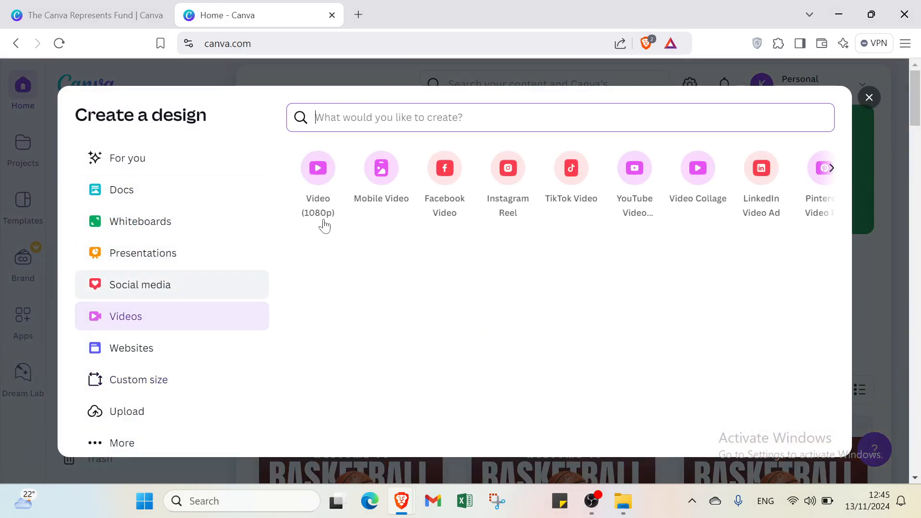
{"action": "left_click", "coordinate": [321, 186]}
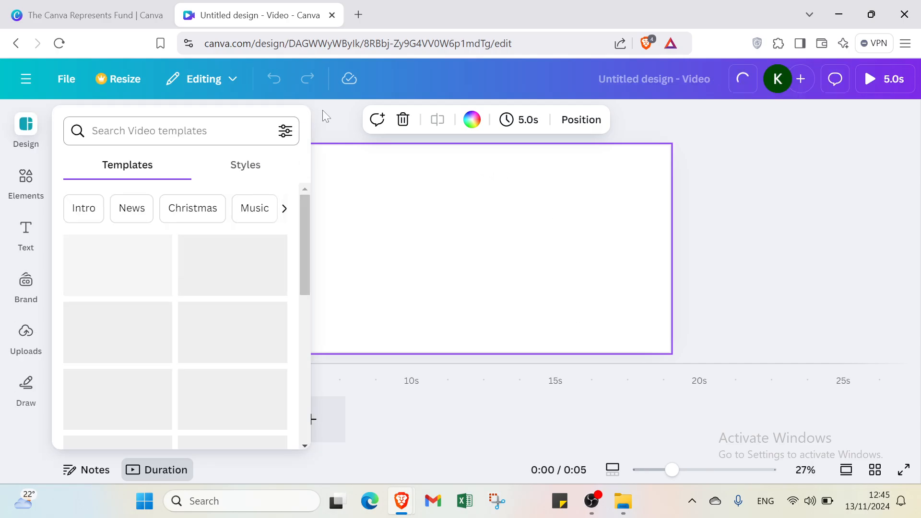
{"action": "left_click", "coordinate": [27, 336]}
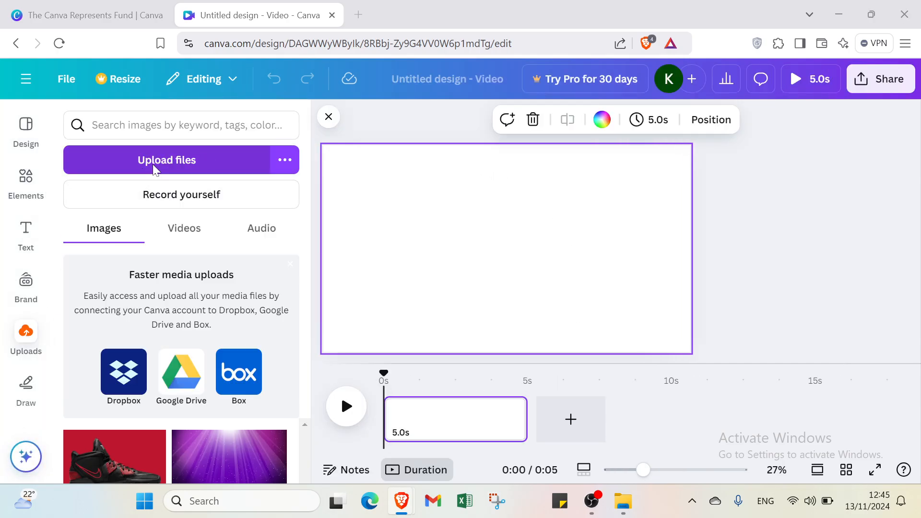
{"action": "left_click", "coordinate": [207, 161]}
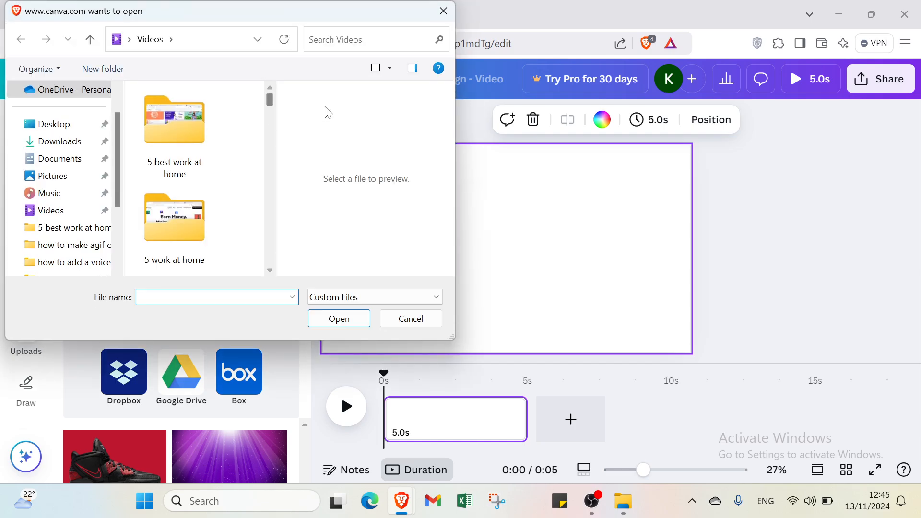
{"action": "left_click", "coordinate": [443, 11]}
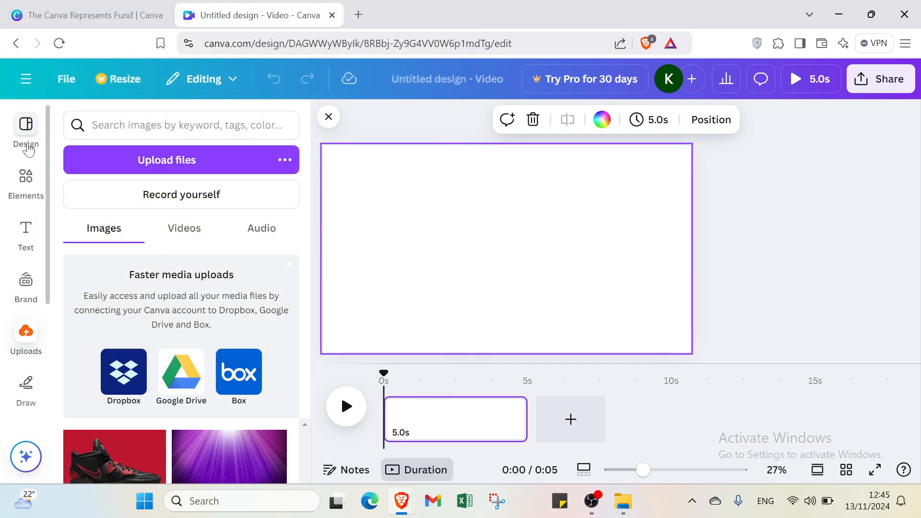
Find video templates with the recent search "shoes basketball" and apply the red "Welcome to Basketball Channel" template to the design.
{"action": "left_click", "coordinate": [26, 125]}
{"action": "left_click", "coordinate": [129, 125]}
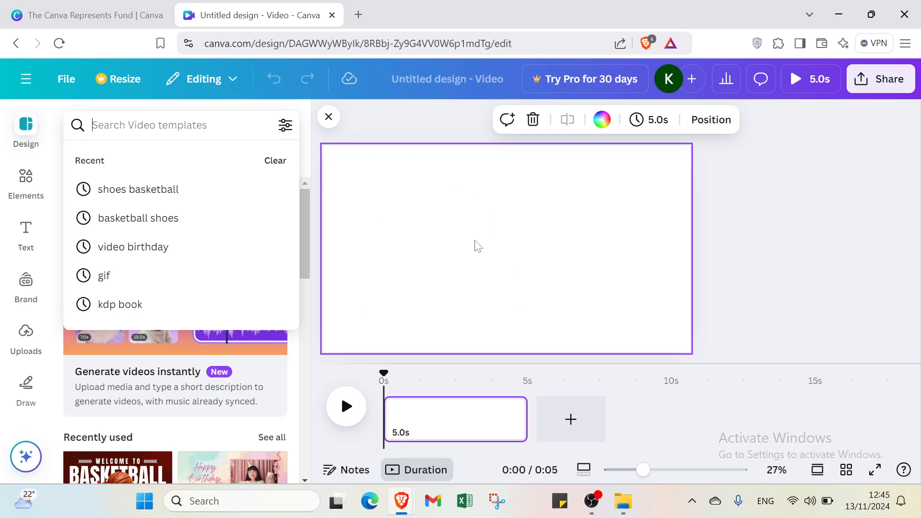
{"action": "left_click", "coordinate": [222, 194]}
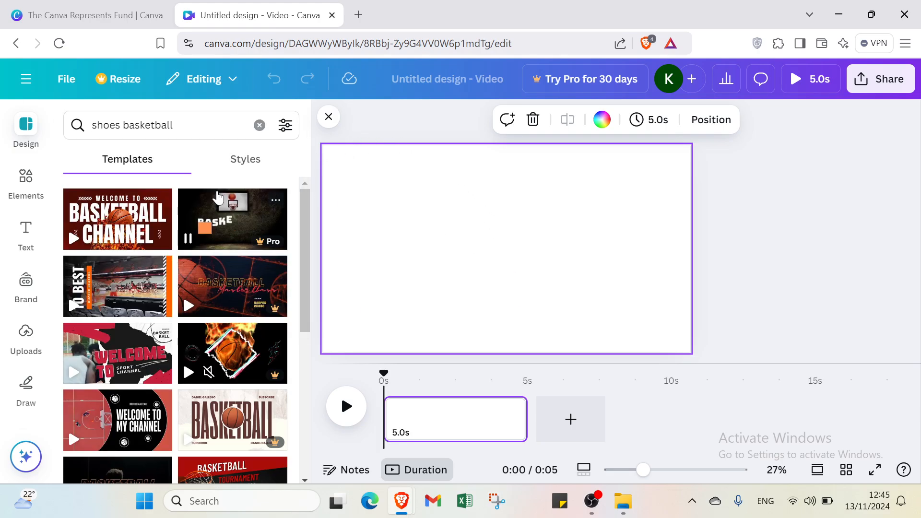
{"action": "left_click", "coordinate": [123, 222]}
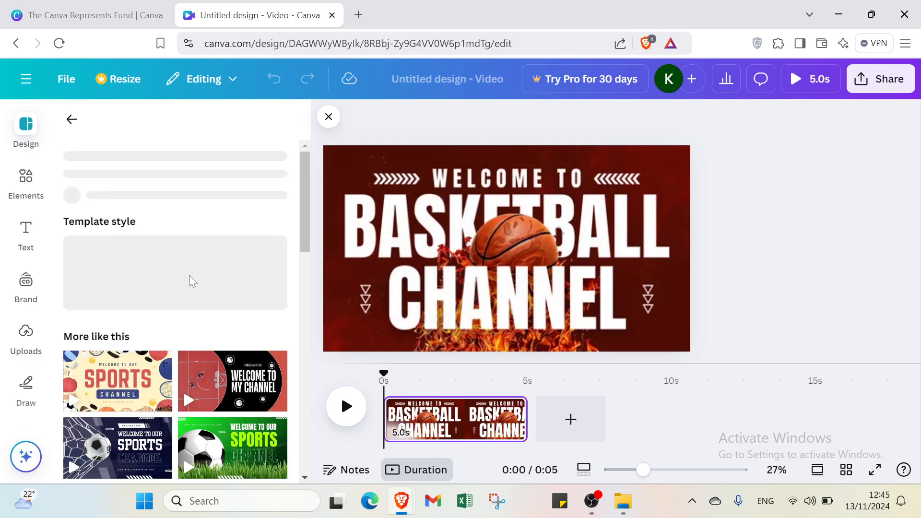
{"action": "left_click", "coordinate": [329, 117]}
Delete the "BASKETBALL", "CHANNEL" and "WELCOME TO" texts and the chevron row in the page's upper-left area.
{"action": "left_click", "coordinate": [376, 213]}
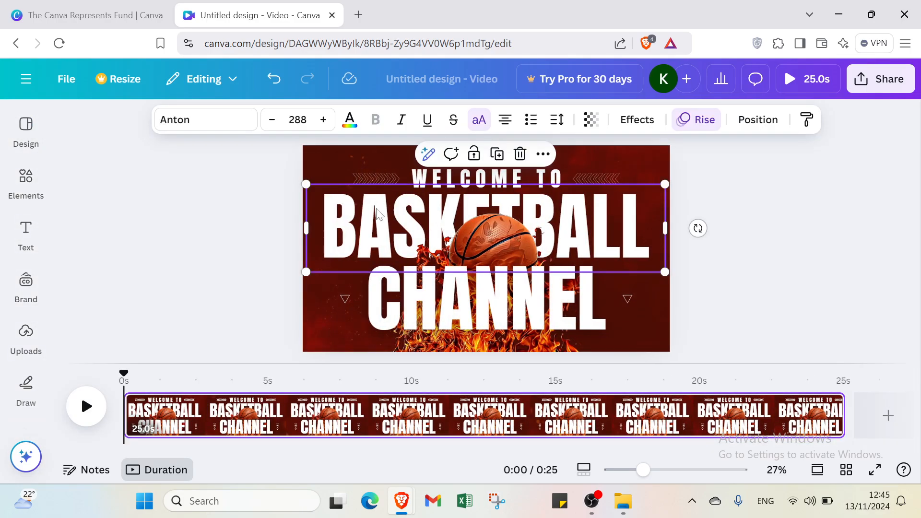
{"action": "key", "text": "Delete"}
{"action": "left_click", "coordinate": [479, 286]}
{"action": "key", "text": "Delete"}
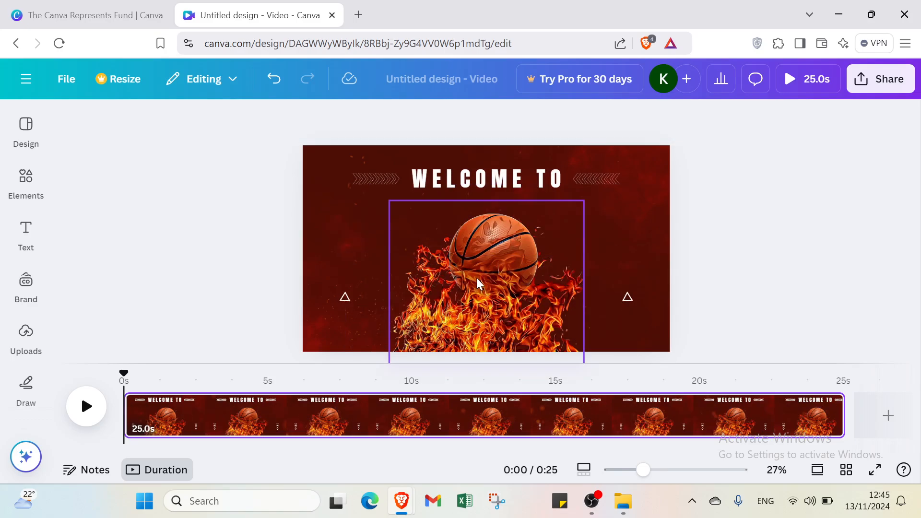
{"action": "left_click", "coordinate": [494, 192]}
{"action": "key", "text": "Delete"}
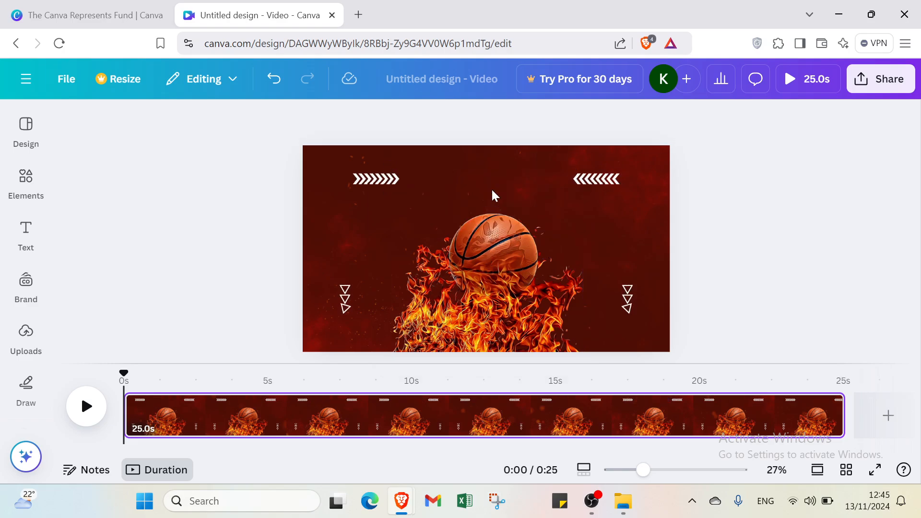
{"action": "left_click", "coordinate": [363, 180]}
{"action": "key", "text": "Delete"}
Shrink the flaming basketball image and center it horizontally near the lower edge of the page.
{"action": "left_click", "coordinate": [487, 287]}
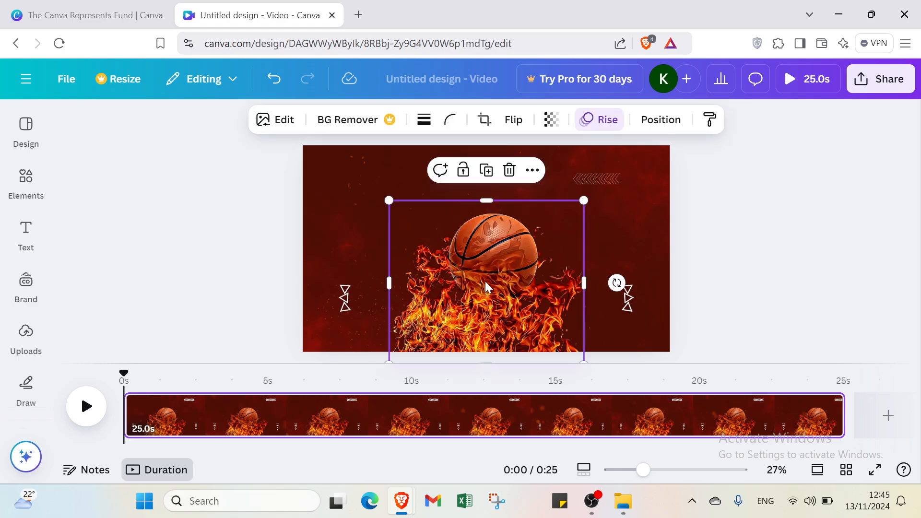
{"action": "left_click_drag", "start_coordinate": [389, 200], "coordinate": [460, 251]}
{"action": "left_click_drag", "start_coordinate": [501, 298], "coordinate": [463, 277]}
{"action": "left_click", "coordinate": [578, 257]}
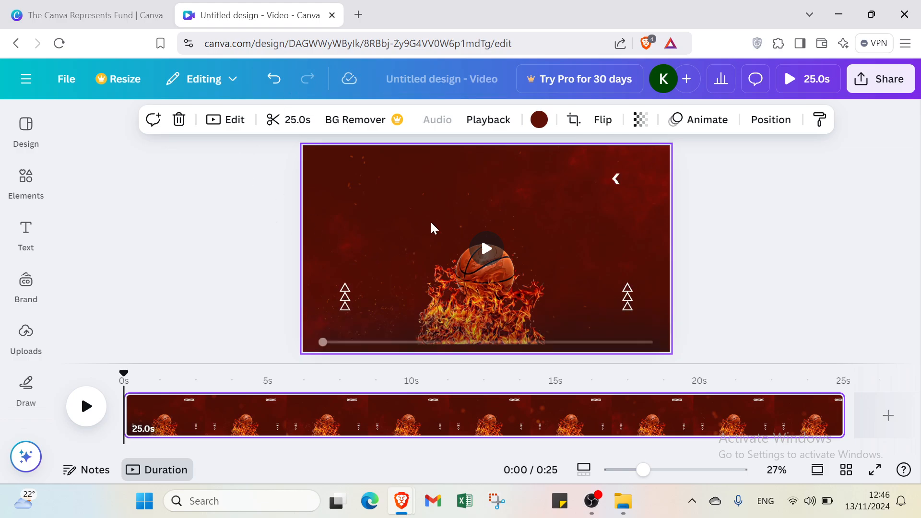
Add a default heading text box to the video page and deselect it.
{"action": "left_click", "coordinate": [26, 236]}
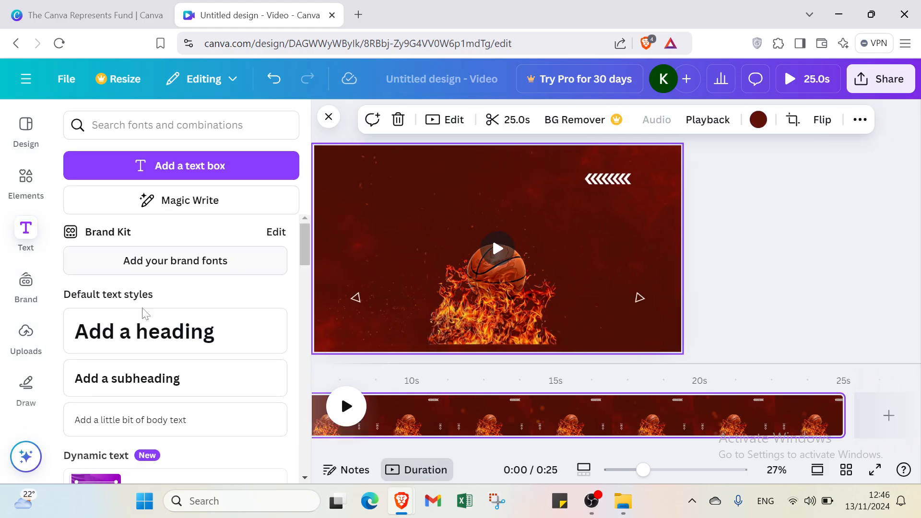
{"action": "left_click", "coordinate": [152, 322]}
{"action": "left_click", "coordinate": [600, 192]}
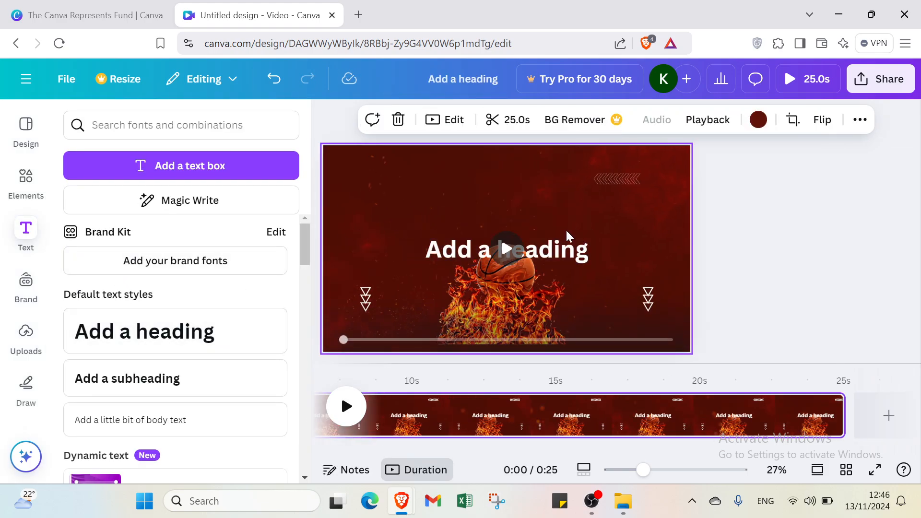
Move the heading up to the page's upper edge and set its font size to 150.
{"action": "left_click_drag", "start_coordinate": [558, 249], "coordinate": [547, 161]}
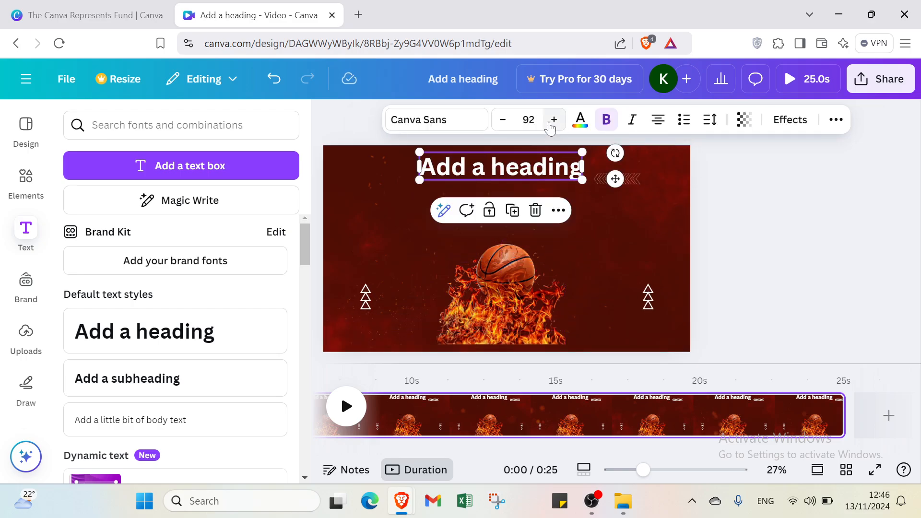
{"action": "left_click", "coordinate": [555, 119]}
{"action": "left_click", "coordinate": [554, 120]}
{"action": "left_click", "coordinate": [555, 119]}
{"action": "left_click", "coordinate": [554, 120]}
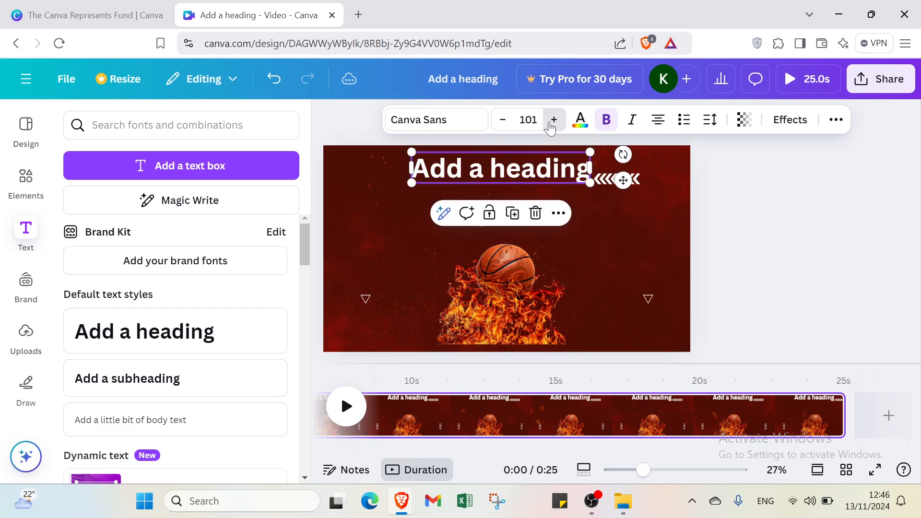
{"action": "left_click", "coordinate": [554, 120]}
{"action": "left_click", "coordinate": [554, 120]}
{"action": "left_click", "coordinate": [554, 119]}
{"action": "left_click", "coordinate": [554, 119]}
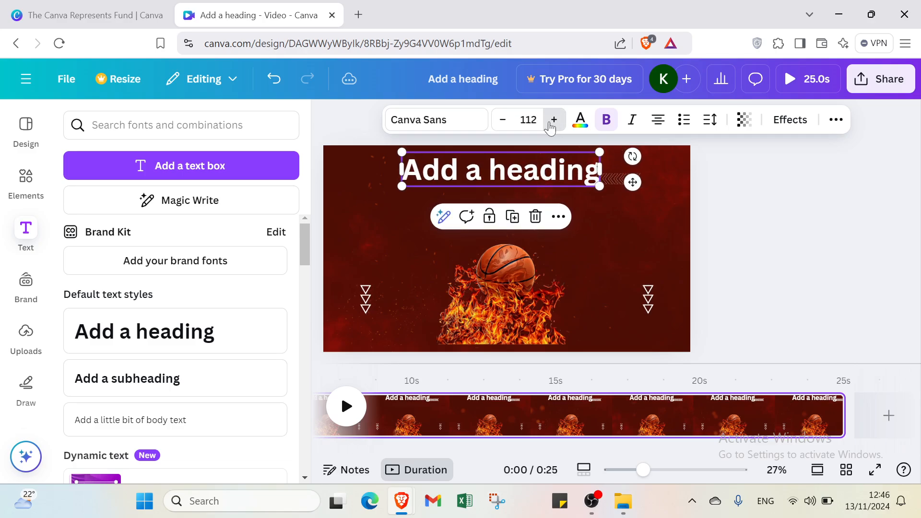
{"action": "left_click", "coordinate": [555, 119]}
{"action": "left_click", "coordinate": [550, 124]}
{"action": "left_click", "coordinate": [551, 123]}
{"action": "left_click", "coordinate": [550, 124]}
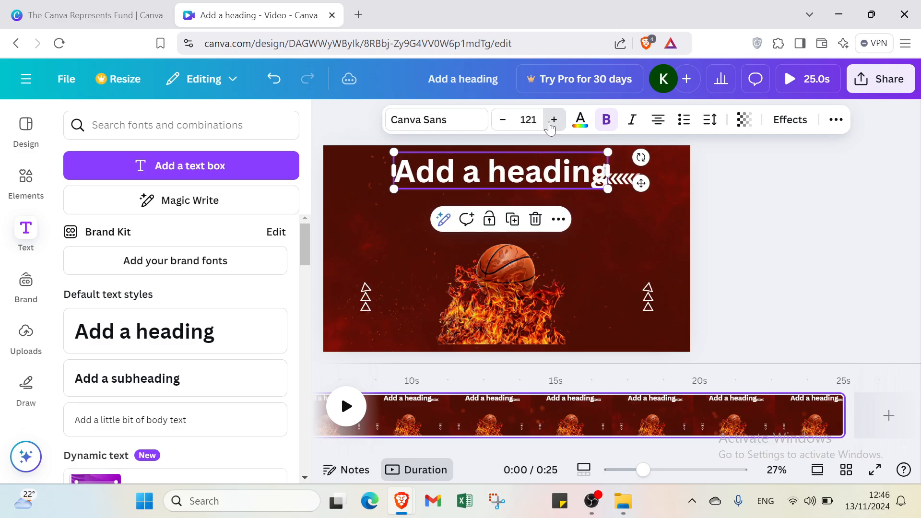
{"action": "left_click", "coordinate": [551, 123]}
{"action": "left_click", "coordinate": [550, 123]}
{"action": "left_click", "coordinate": [550, 124]}
{"action": "left_click", "coordinate": [550, 124]}
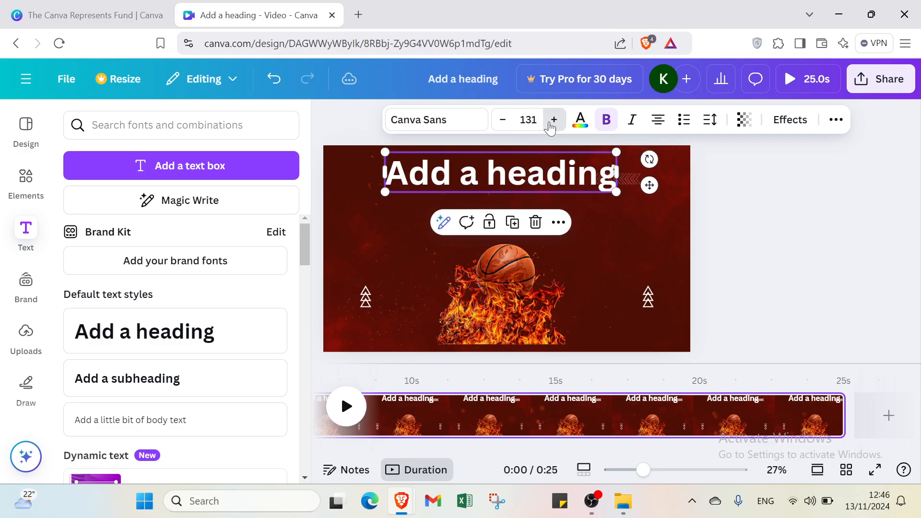
{"action": "left_click", "coordinate": [550, 124]}
{"action": "left_click", "coordinate": [550, 124]}
{"action": "left_click", "coordinate": [551, 124]}
{"action": "left_click", "coordinate": [551, 124]}
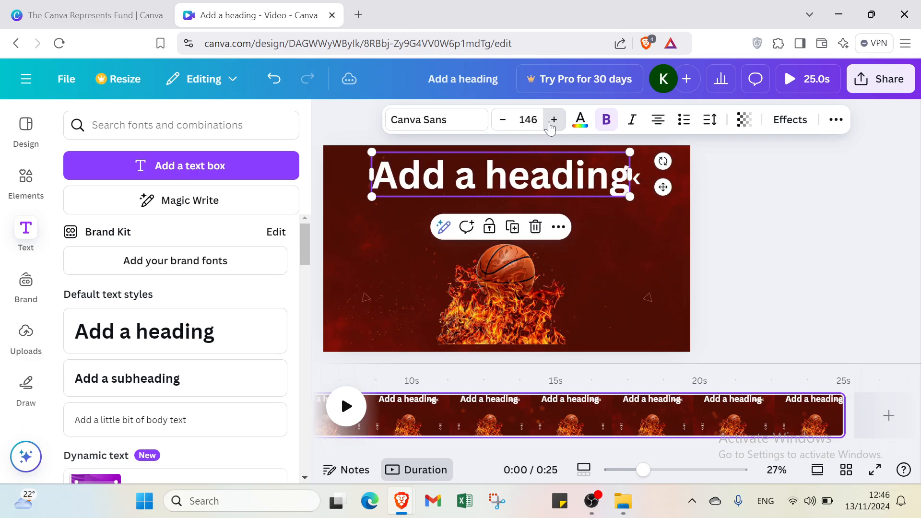
{"action": "left_click", "coordinate": [550, 123]}
{"action": "left_click", "coordinate": [551, 124]}
{"action": "left_click", "coordinate": [550, 124]}
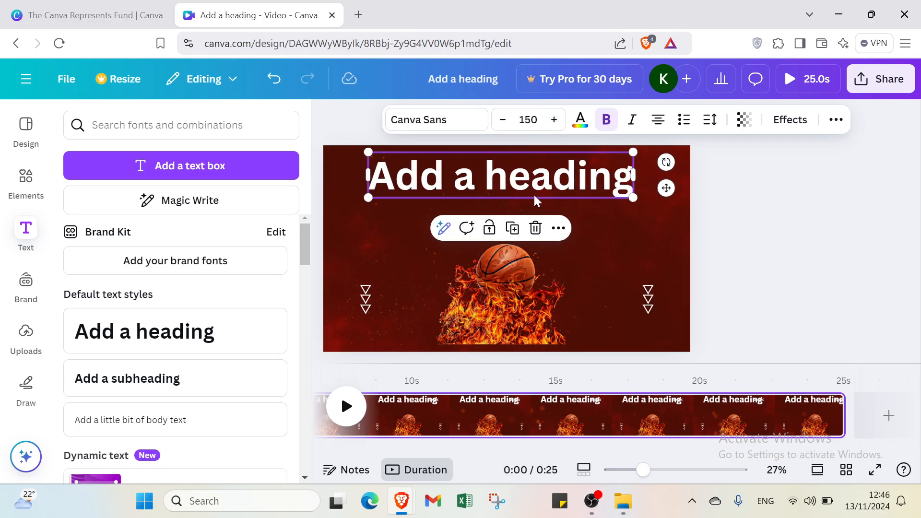
Replace the heading text with "basketball shoes" and "online" on two lines, and center it horizontally at the page's upper edge.
{"action": "left_click_drag", "start_coordinate": [370, 176], "coordinate": [531, 175]}
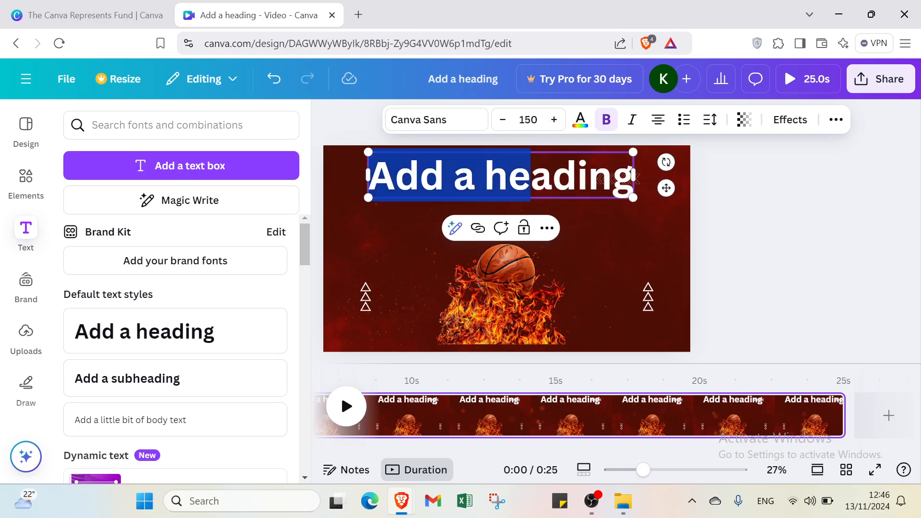
{"action": "key", "text": "BackSpace"}
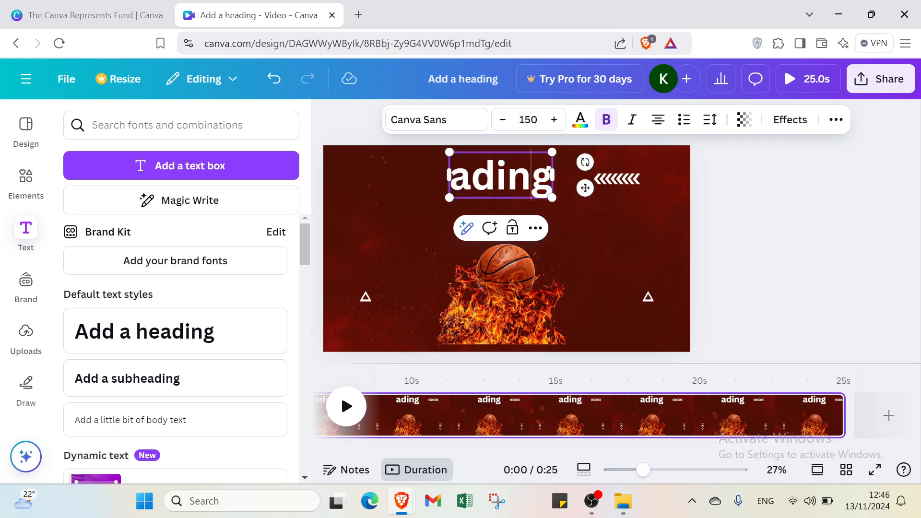
{"action": "key", "text": "BackSpace"}
{"action": "key", "text": "BackSpace"}
{"action": "key", "text": "BackSpace"}
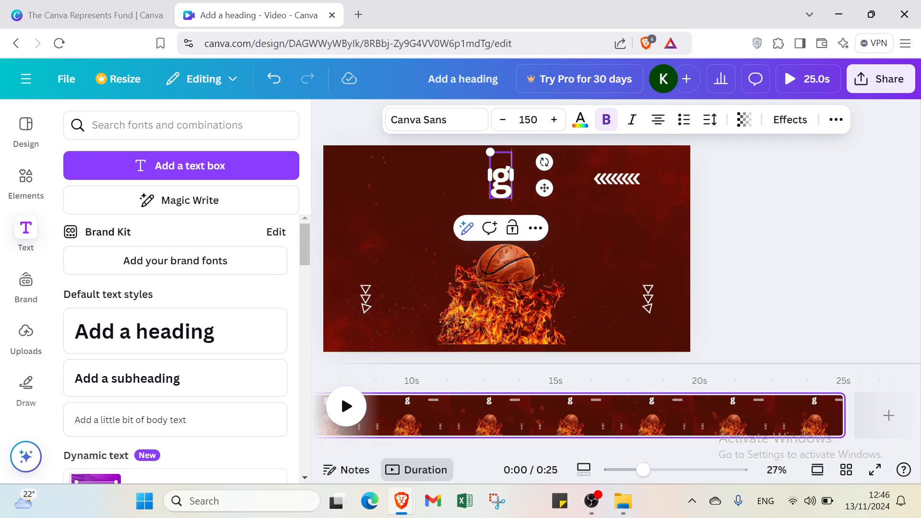
{"action": "key", "text": "BackSpace"}
{"action": "key", "text": "BackSpace"}
{"action": "type", "text": "bak"}
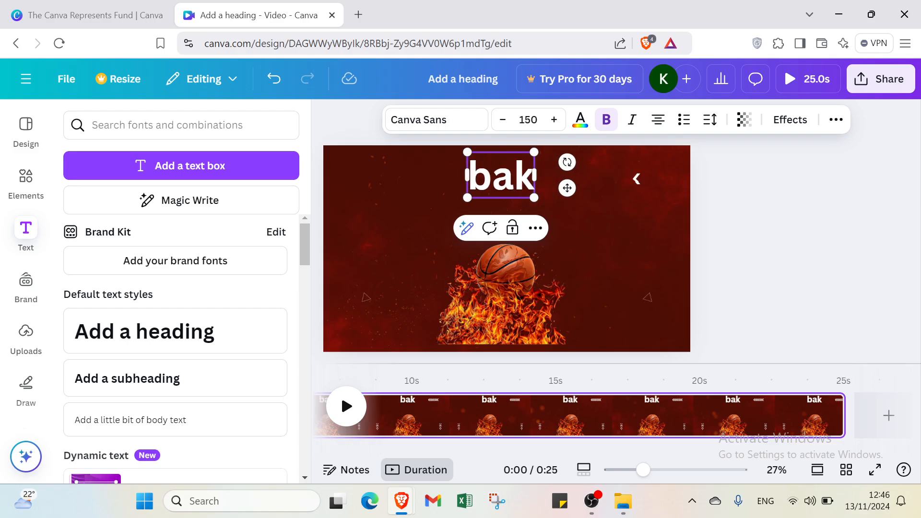
{"action": "key", "text": "BackSpace"}
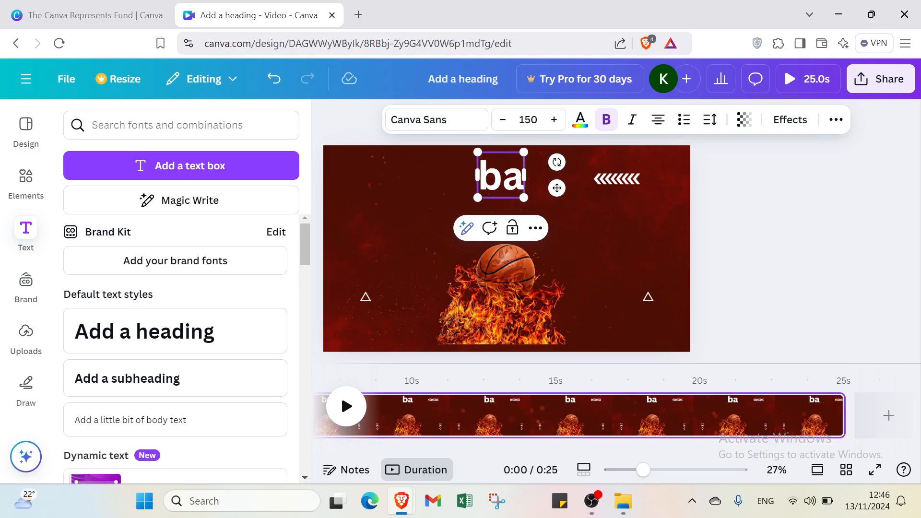
{"action": "type", "text": "sketball sh"}
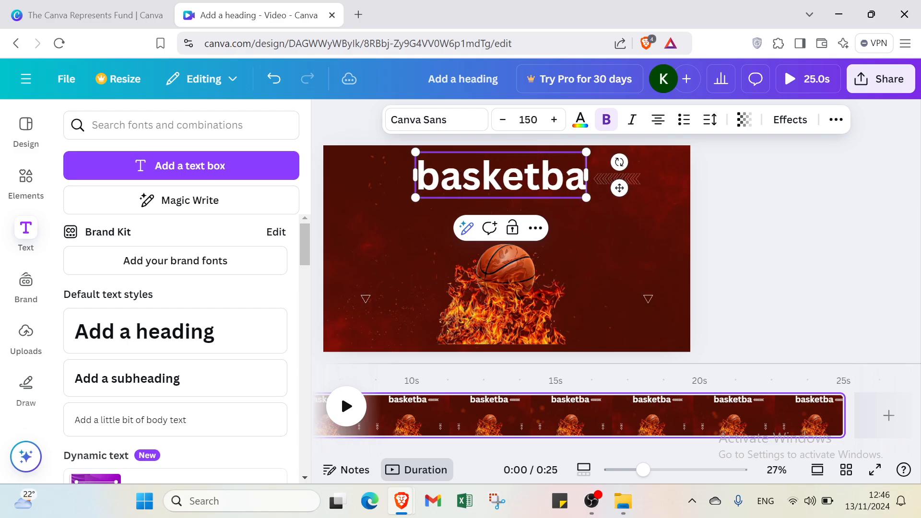
{"action": "type", "text": "oes"}
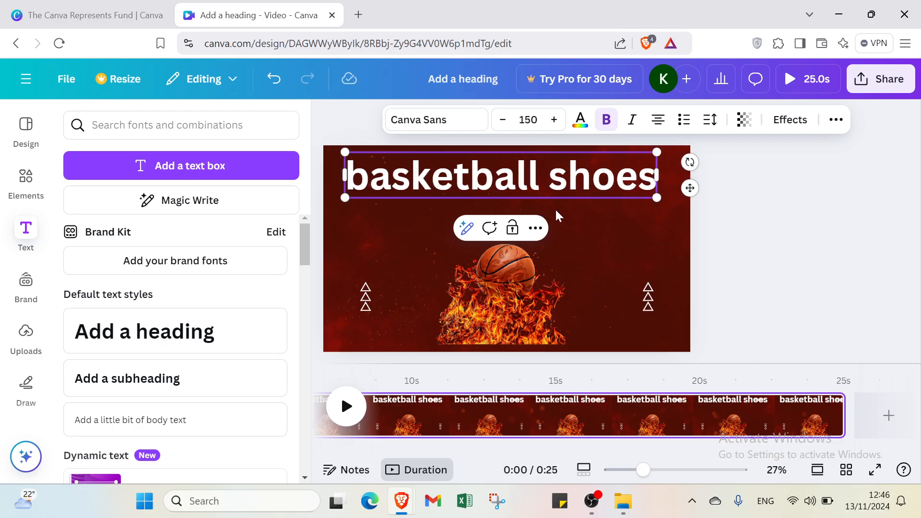
{"action": "key", "text": "Return"}
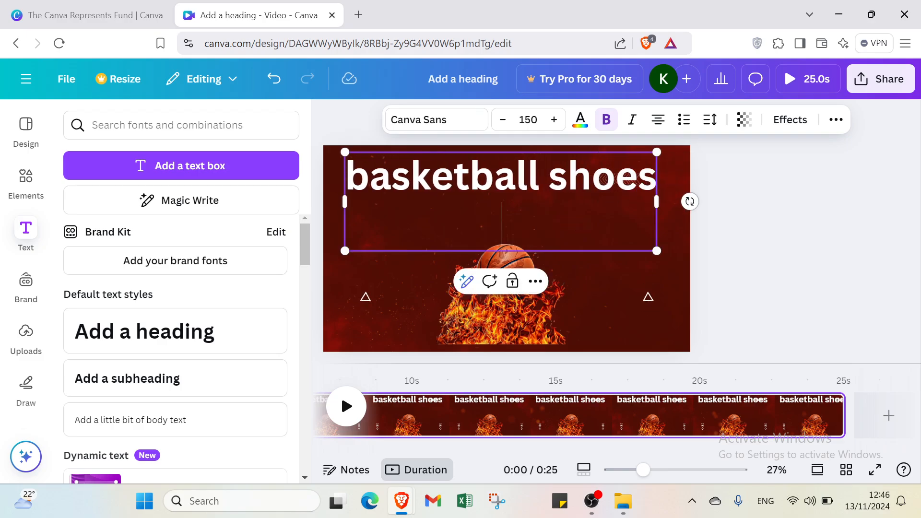
{"action": "type", "text": "onlinw"}
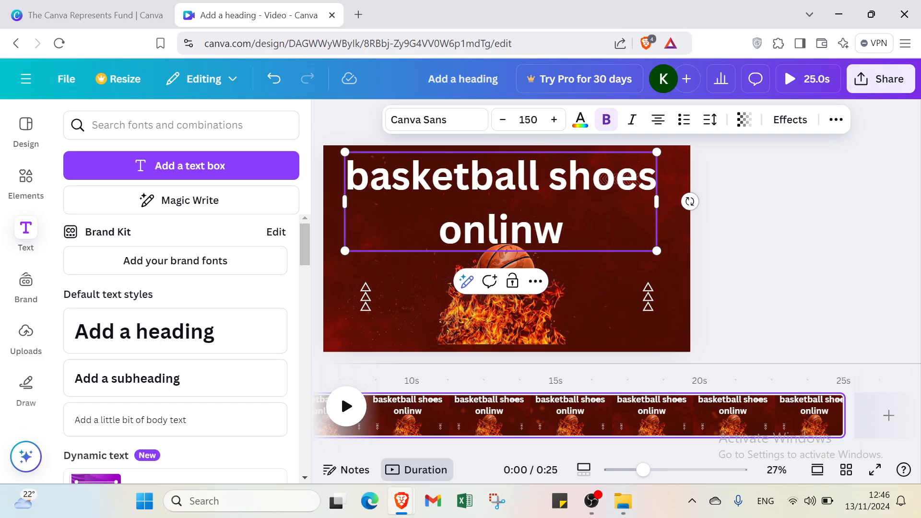
{"action": "key", "text": "BackSpace"}
{"action": "type", "text": "e"}
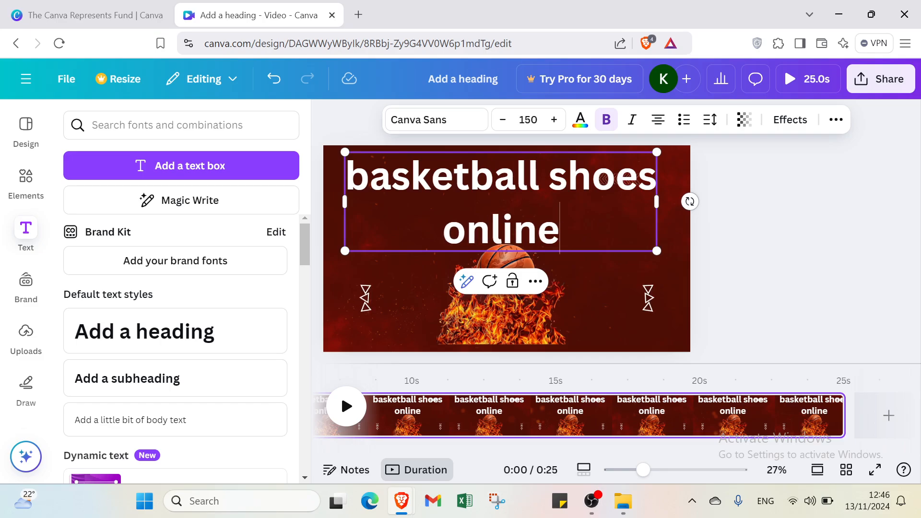
{"action": "left_click", "coordinate": [855, 243]}
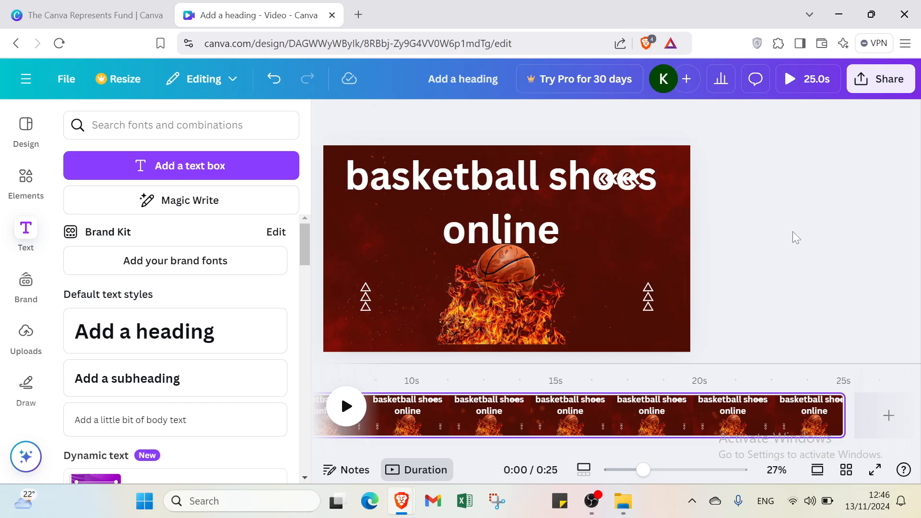
{"action": "left_click", "coordinate": [545, 242]}
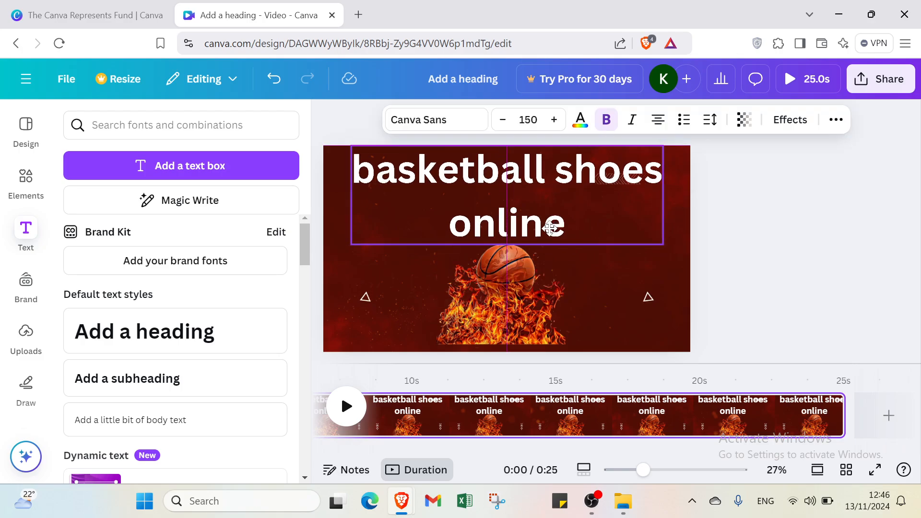
Stretch the flaming basketball image to the full page width of 1,920 and extend it to the page's lower edge at height 610.
{"action": "left_click", "coordinate": [490, 323]}
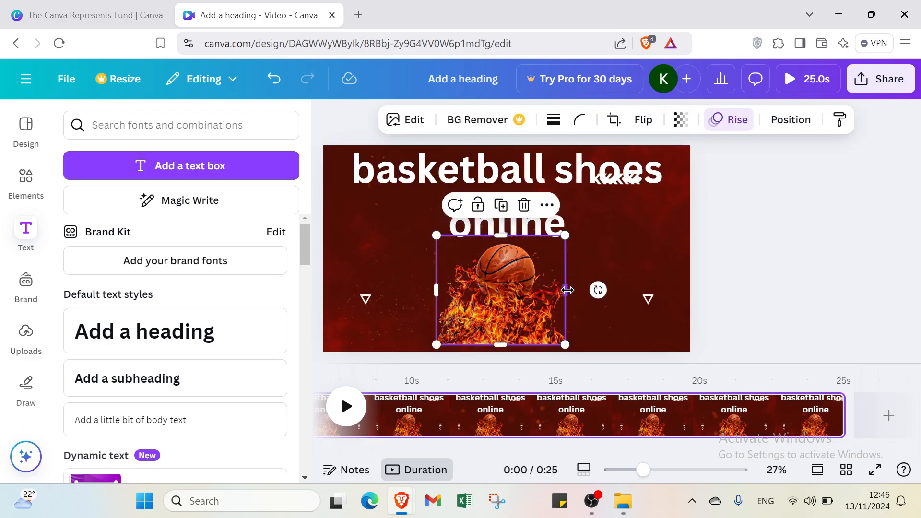
{"action": "left_click_drag", "start_coordinate": [565, 291], "coordinate": [648, 292]}
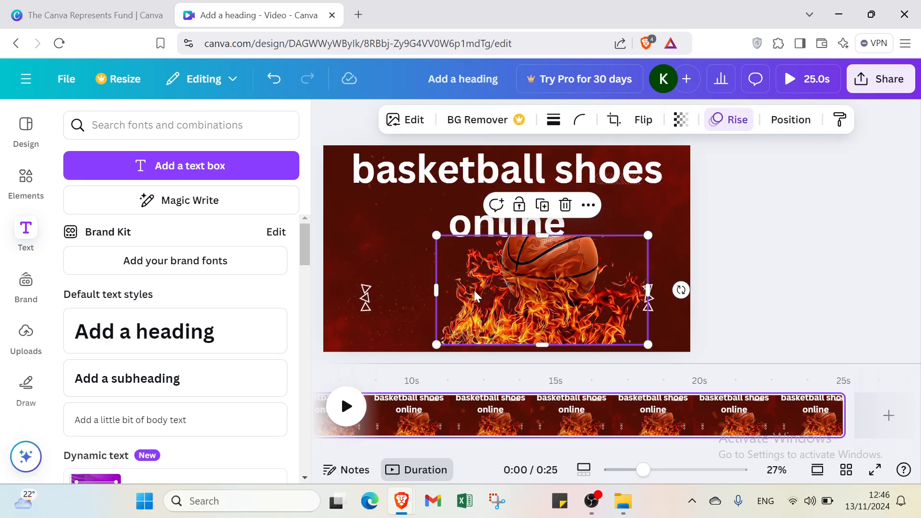
{"action": "left_click_drag", "start_coordinate": [437, 291], "coordinate": [344, 287]}
{"action": "left_click", "coordinate": [735, 238]}
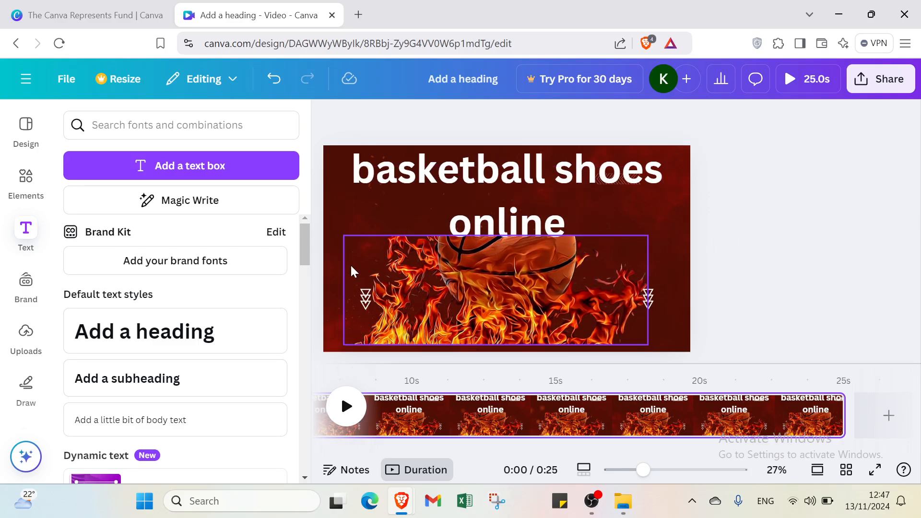
{"action": "left_click", "coordinate": [367, 267]}
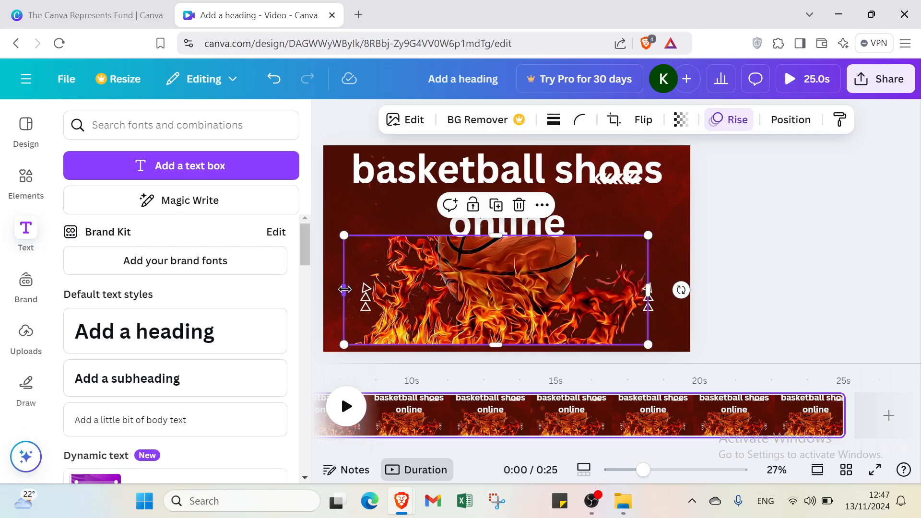
{"action": "left_click_drag", "start_coordinate": [345, 289], "coordinate": [328, 289]}
{"action": "left_click_drag", "start_coordinate": [649, 292], "coordinate": [686, 292]}
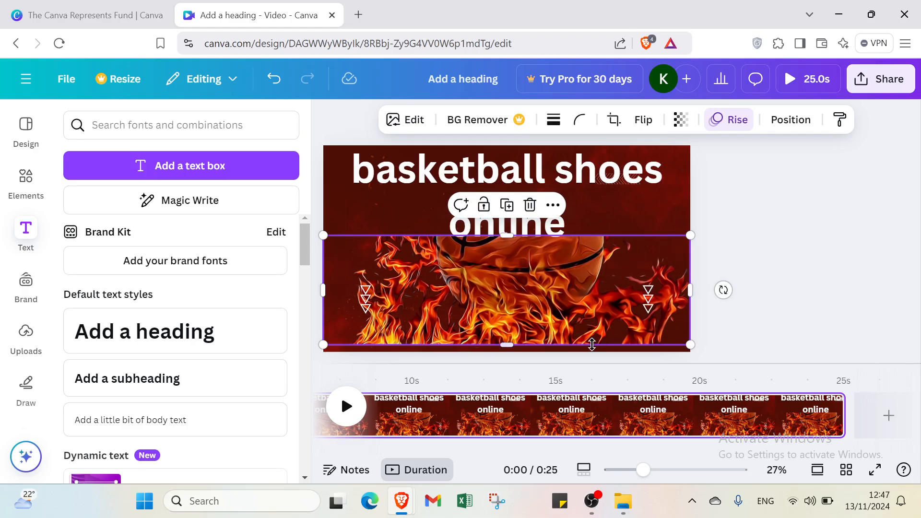
{"action": "left_click_drag", "start_coordinate": [509, 346], "coordinate": [511, 353]}
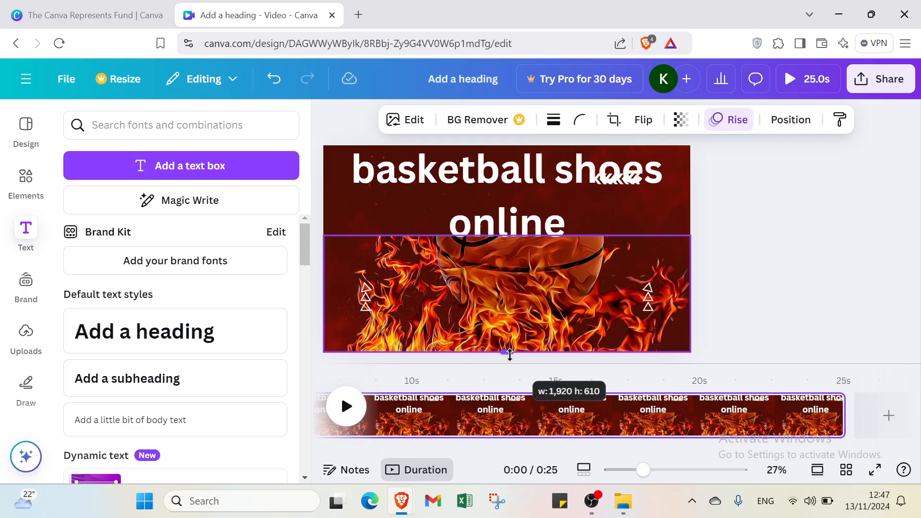
Move the "basketball shoes online" heading off the page and extend the basketball image up to the page's upper edge.
{"action": "left_click", "coordinate": [507, 240]}
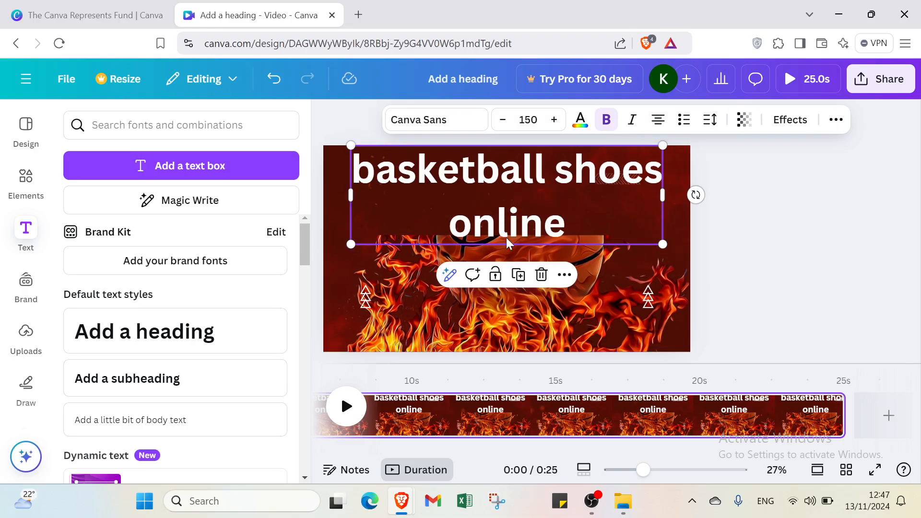
{"action": "left_click_drag", "start_coordinate": [523, 208], "coordinate": [879, 233]}
{"action": "left_click", "coordinate": [531, 245]}
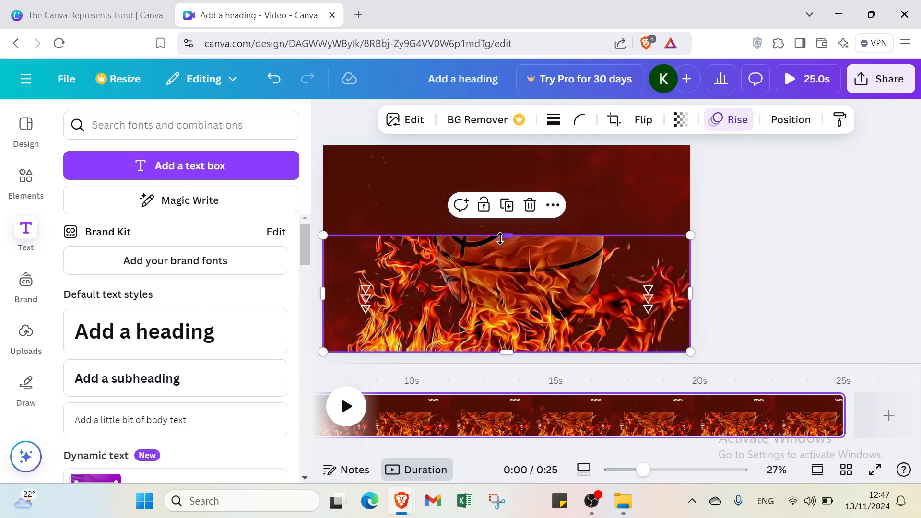
{"action": "left_click_drag", "start_coordinate": [500, 239], "coordinate": [526, 146]}
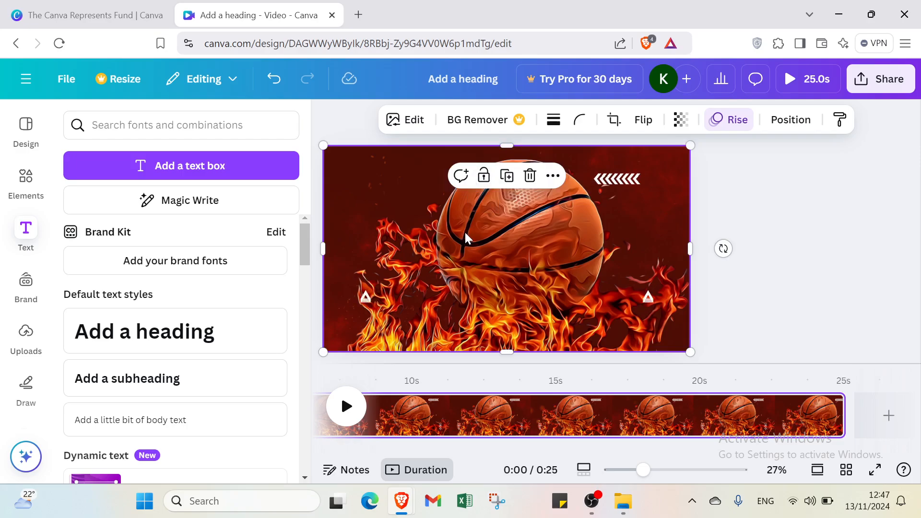
{"action": "left_click", "coordinate": [842, 200]}
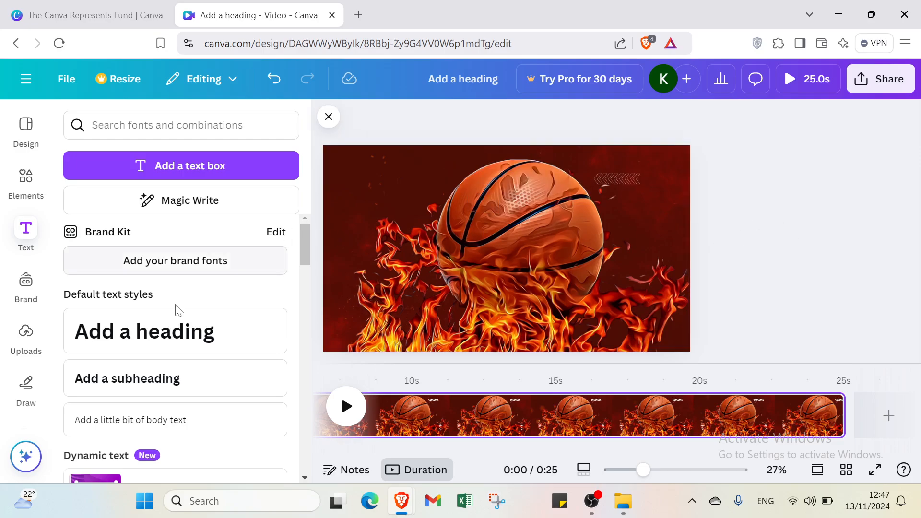
Add a new default heading, place it in the page's upper-left corner and set its font size to 83.
{"action": "left_click", "coordinate": [171, 328]}
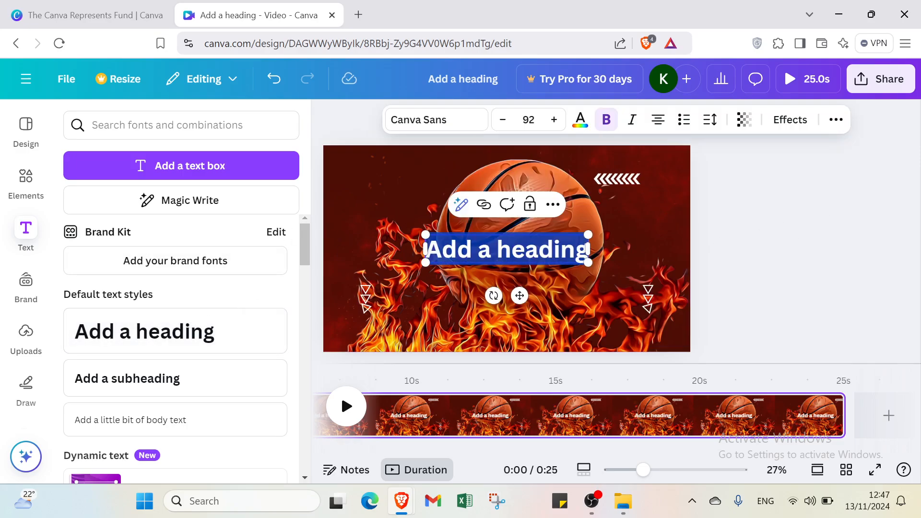
{"action": "left_click", "coordinate": [452, 303]}
{"action": "left_click_drag", "start_coordinate": [486, 249], "coordinate": [385, 159]}
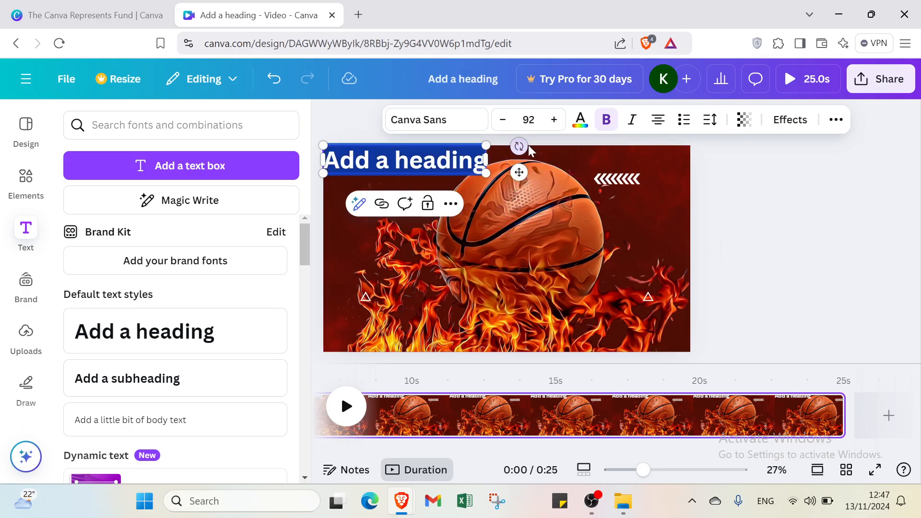
{"action": "left_click", "coordinate": [503, 120]}
{"action": "left_click", "coordinate": [503, 121]}
{"action": "left_click", "coordinate": [504, 121]}
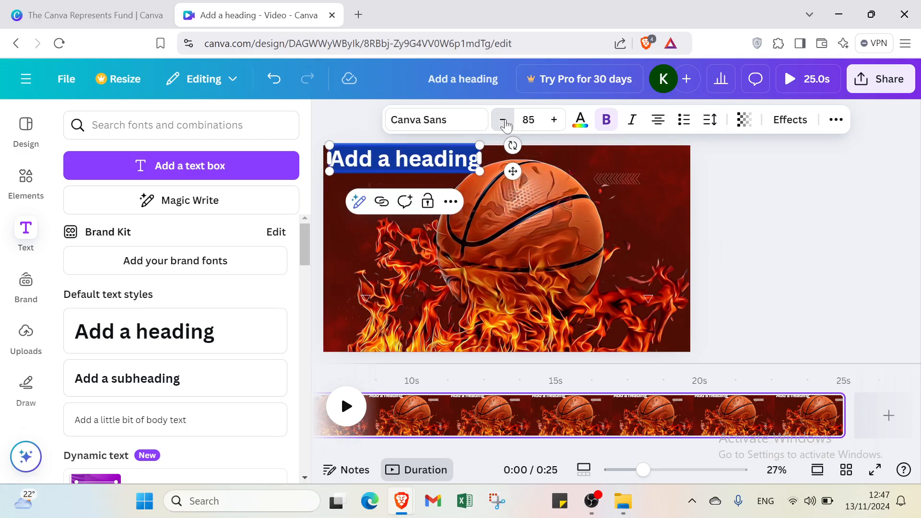
{"action": "left_click", "coordinate": [504, 121]}
Replace the new heading's text with "best baketball" and move it flush against the page's left edge.
{"action": "left_click", "coordinate": [433, 158]}
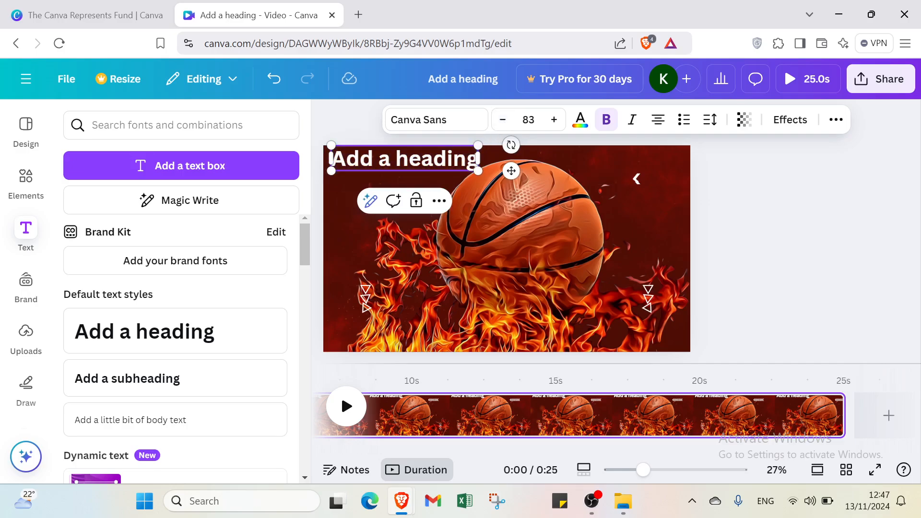
{"action": "left_click", "coordinate": [658, 170]}
{"action": "double_click", "coordinate": [406, 159]}
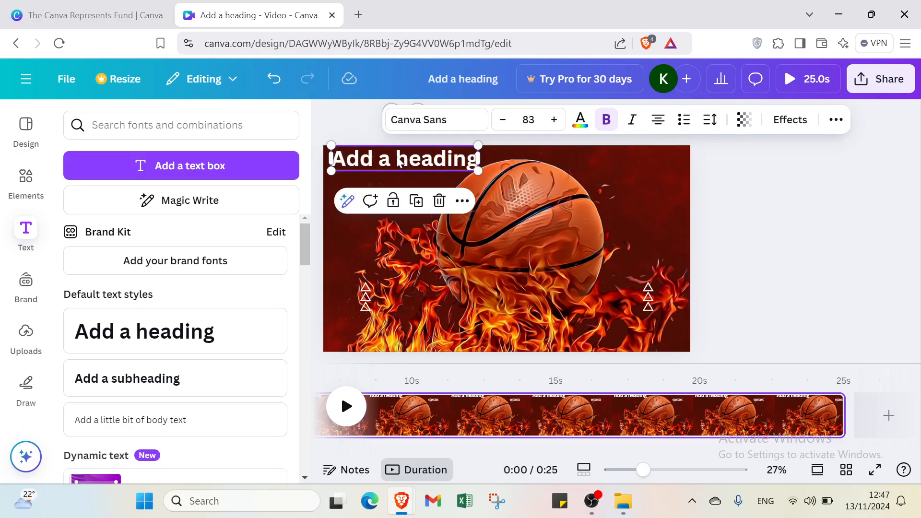
{"action": "type", "text": "be"}
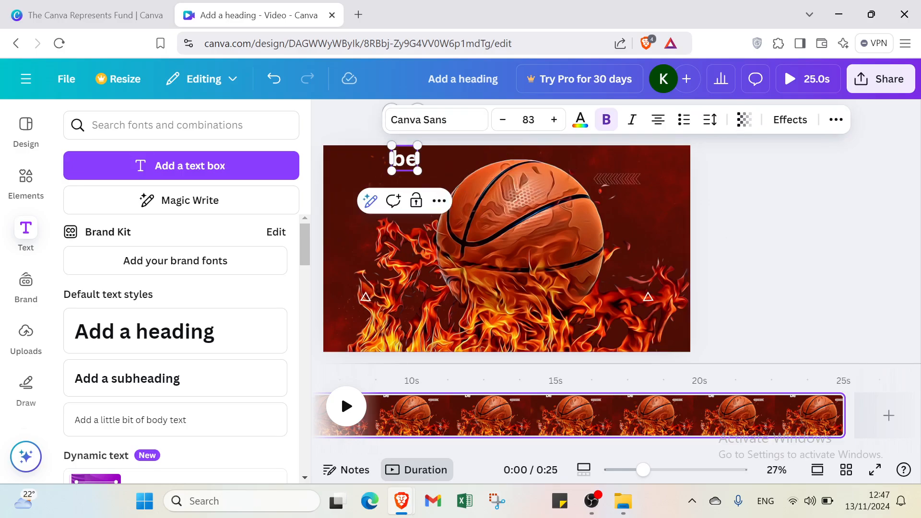
{"action": "type", "text": "st ba"}
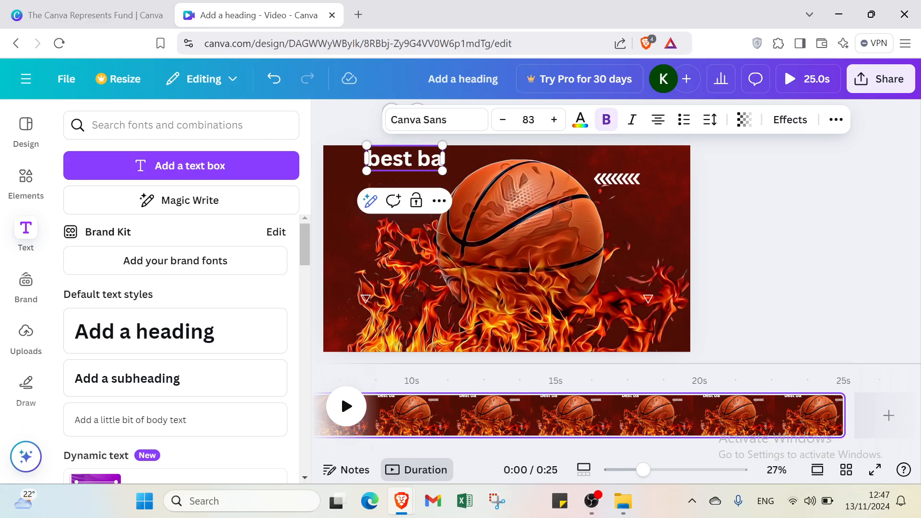
{"action": "type", "text": "ketball"}
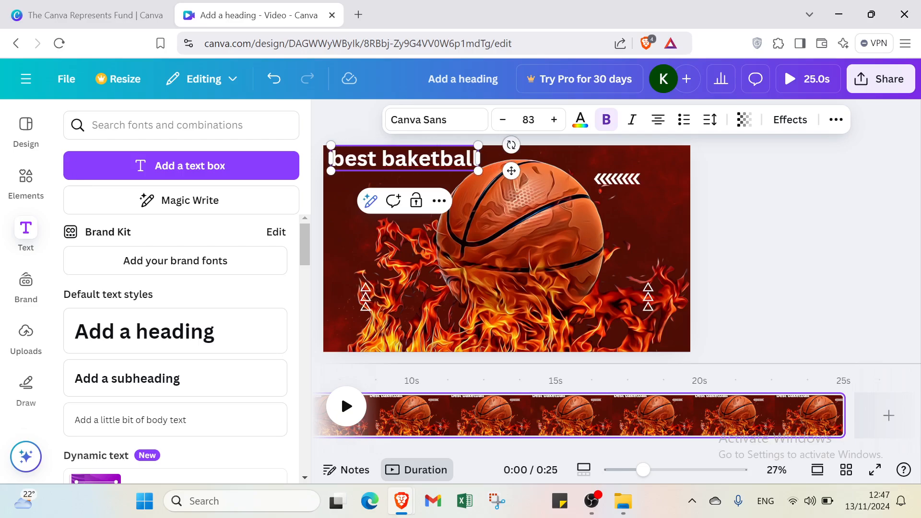
{"action": "left_click", "coordinate": [610, 168]}
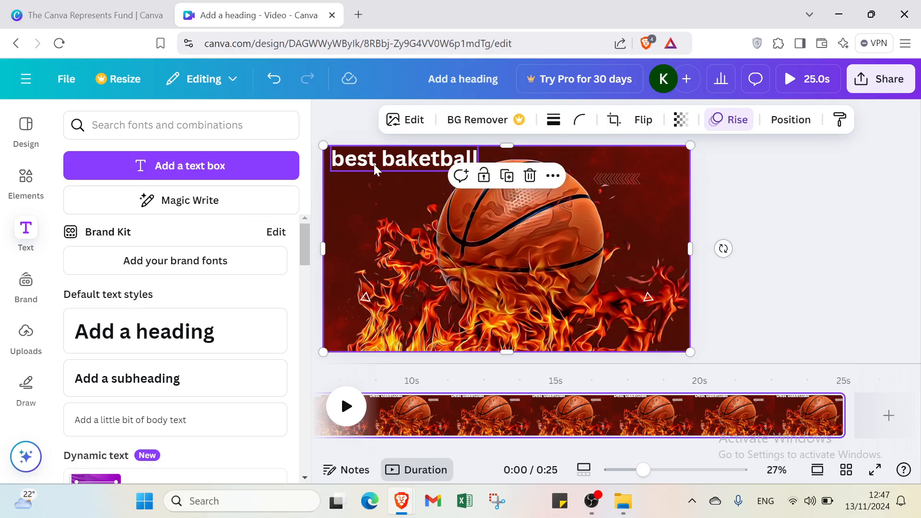
{"action": "left_click_drag", "start_coordinate": [373, 164], "coordinate": [370, 167]}
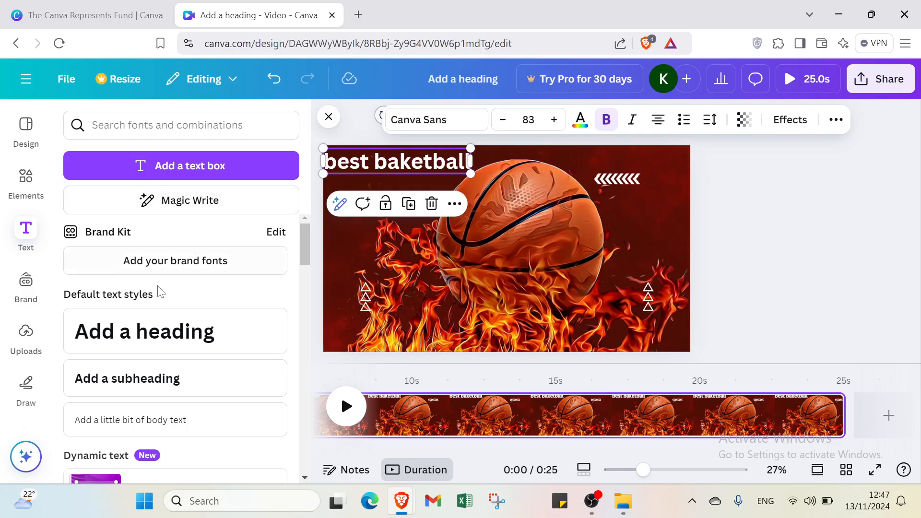
Add a second default heading in the page's upper-right corner and replace its text with "shoes online".
{"action": "left_click", "coordinate": [140, 349]}
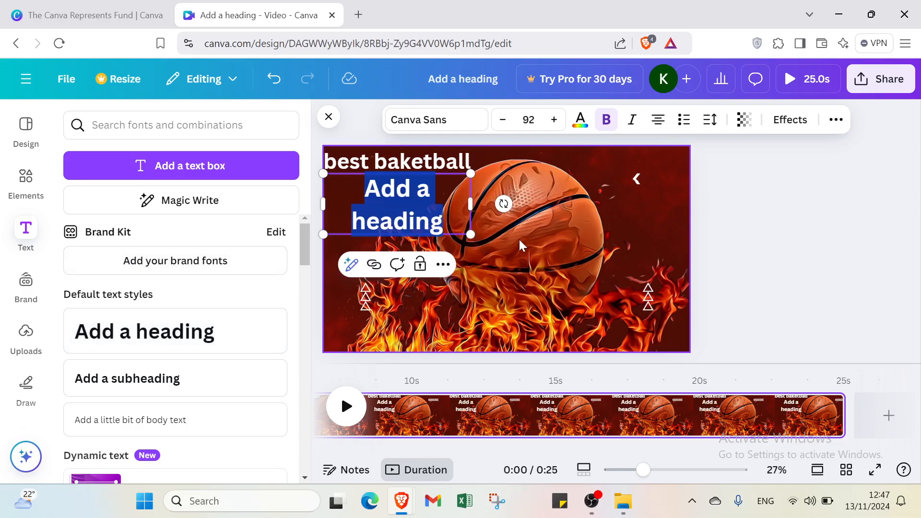
{"action": "left_click", "coordinate": [463, 227]}
{"action": "left_click_drag", "start_coordinate": [650, 208], "coordinate": [654, 177]}
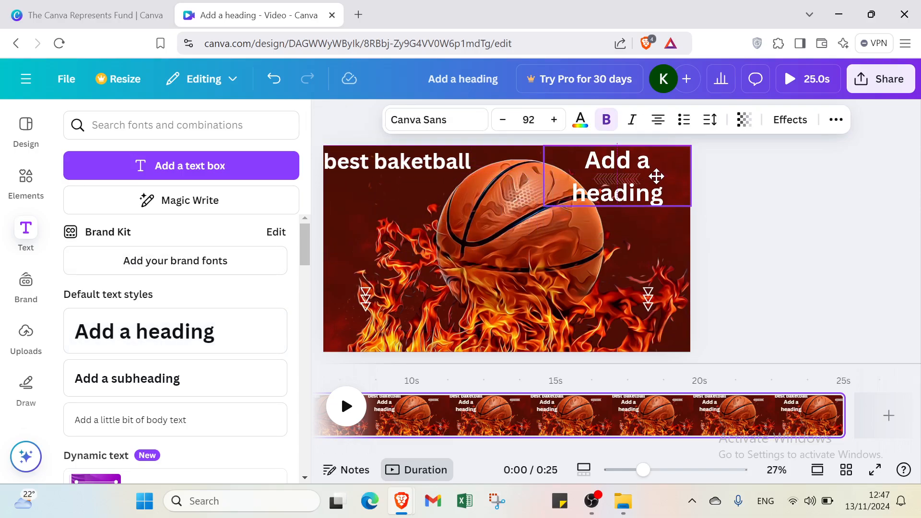
{"action": "double_click", "coordinate": [648, 183]}
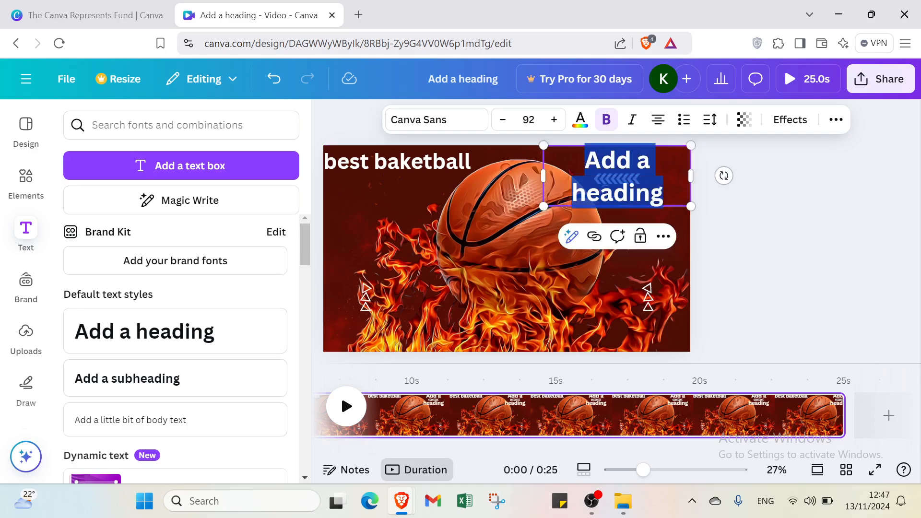
{"action": "type", "text": "shoe"}
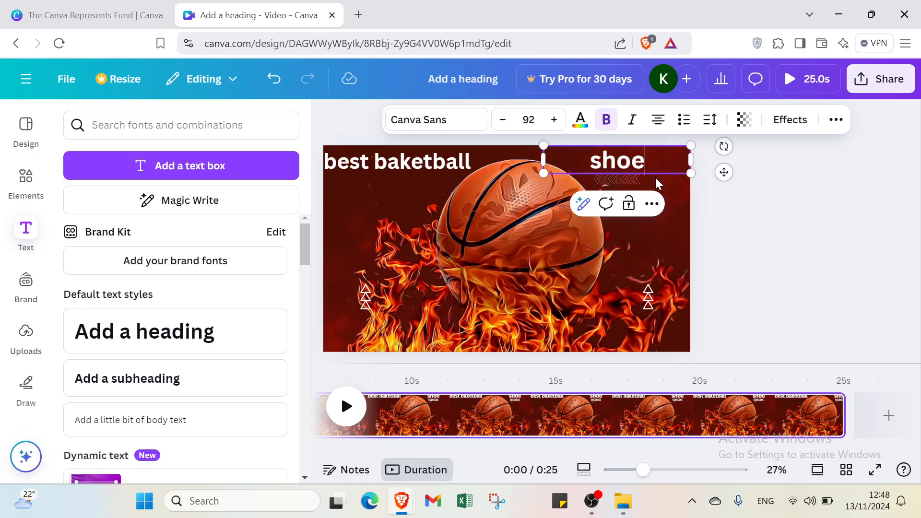
{"action": "type", "text": "s"}
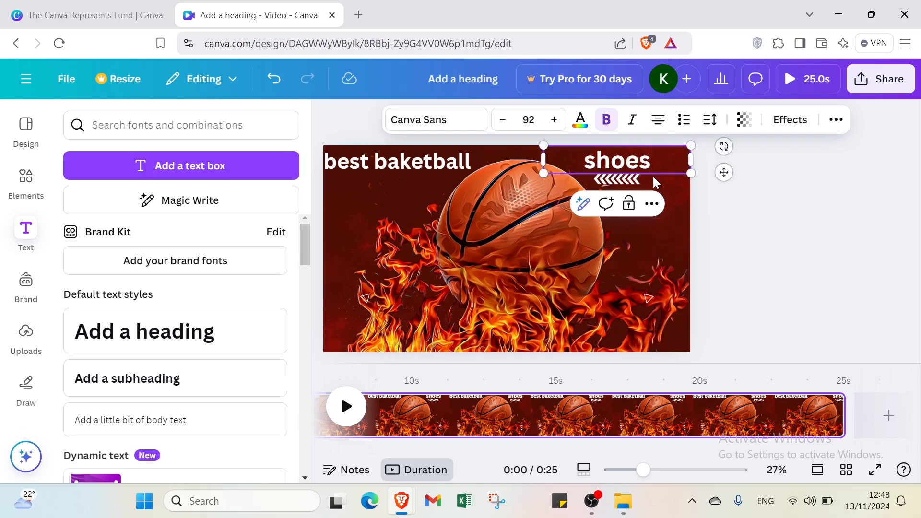
{"action": "type", "text": " onl"}
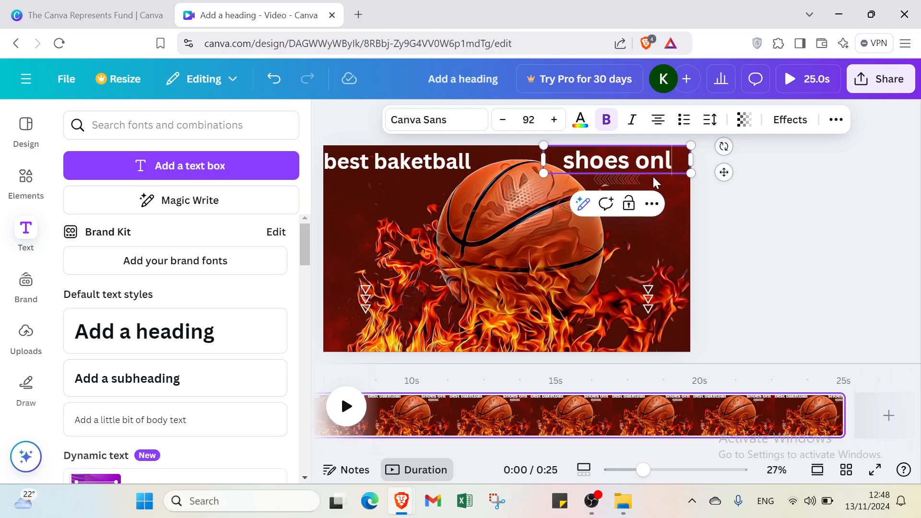
{"action": "type", "text": "ine"}
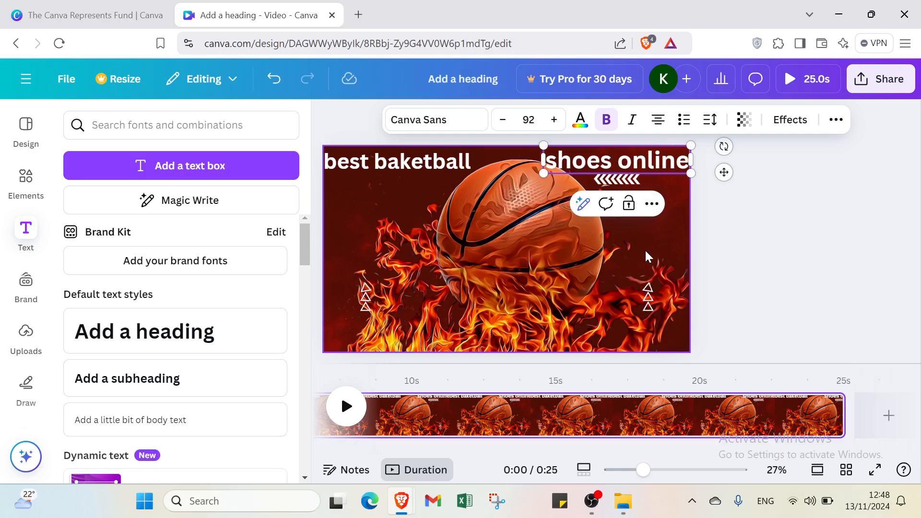
{"action": "left_click", "coordinate": [646, 252]}
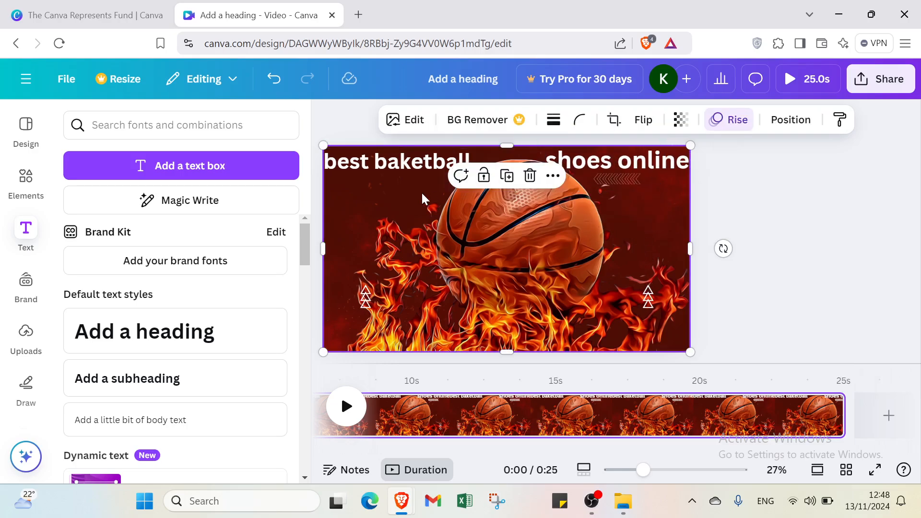
Capitalize the first word of the "best baketball" heading and break it onto two lines, "Best" and "baketball".
{"action": "left_click", "coordinate": [360, 163]}
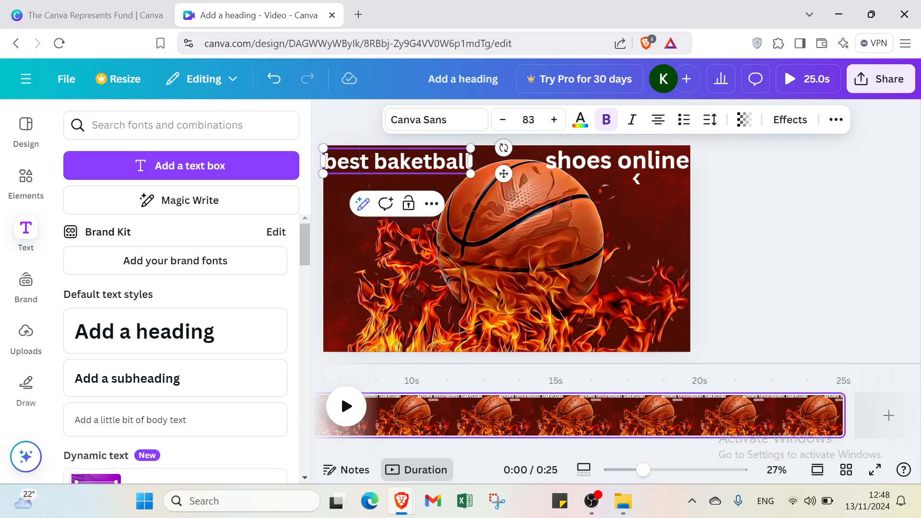
{"action": "key", "text": "BackSpace"}
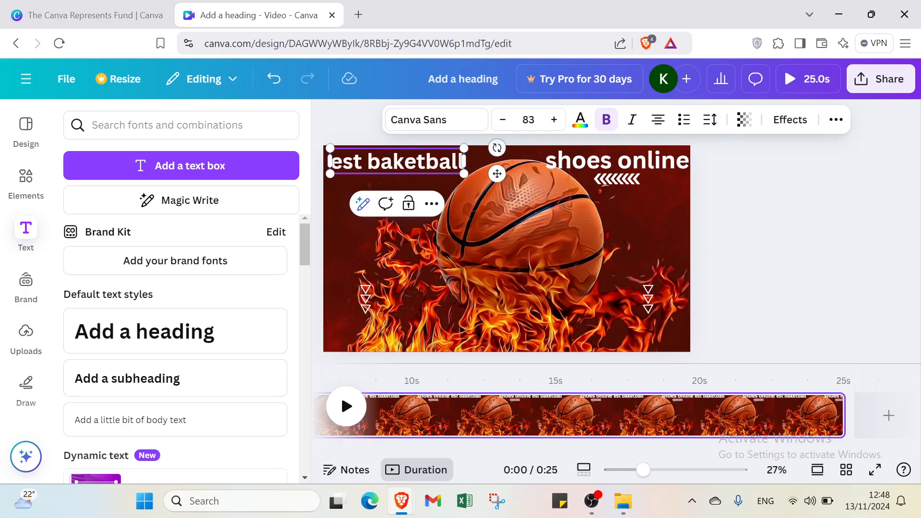
{"action": "type", "text": "B"}
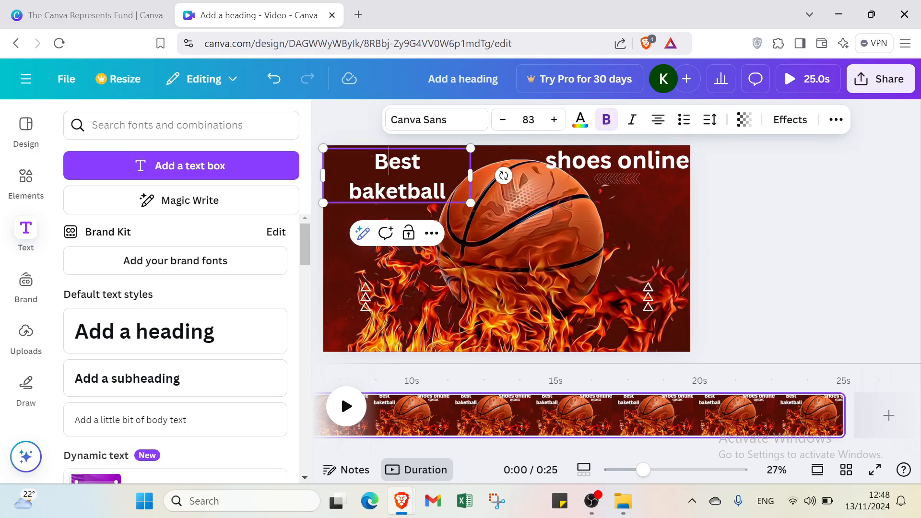
{"action": "left_click", "coordinate": [638, 248]}
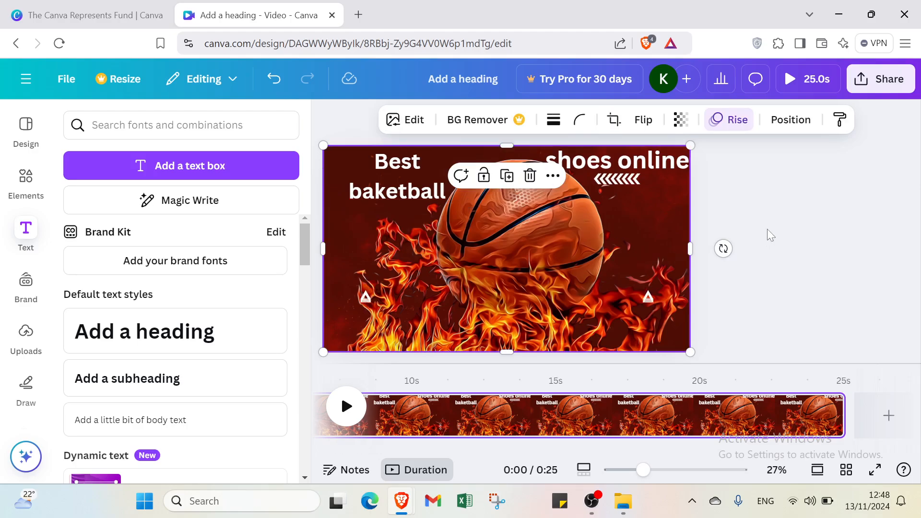
{"action": "left_click", "coordinate": [772, 236]}
Change "shoes online" to "Shoes" and "online" on two lines, and shift the heading slightly past the page's right edge.
{"action": "left_click", "coordinate": [648, 168]}
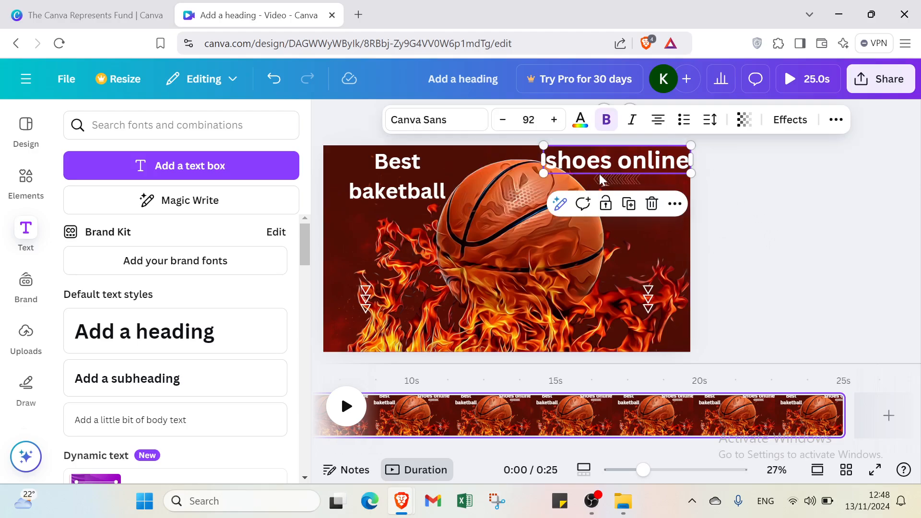
{"action": "left_click", "coordinate": [557, 160]}
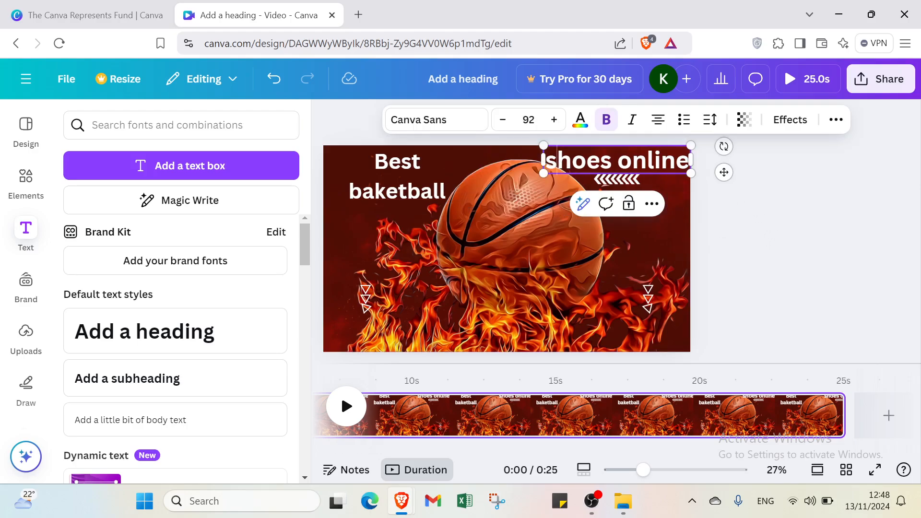
{"action": "key", "text": "BackSpace"}
{"action": "type", "text": "S"}
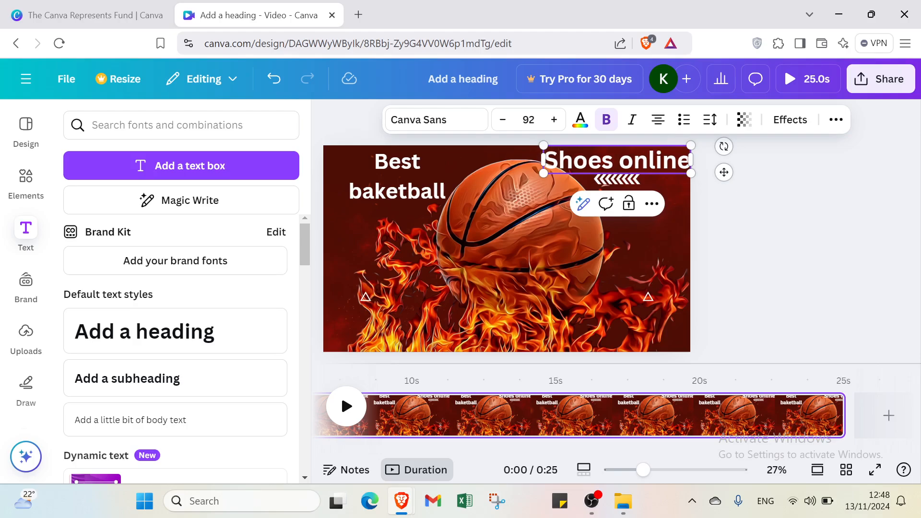
{"action": "key", "text": "Return"}
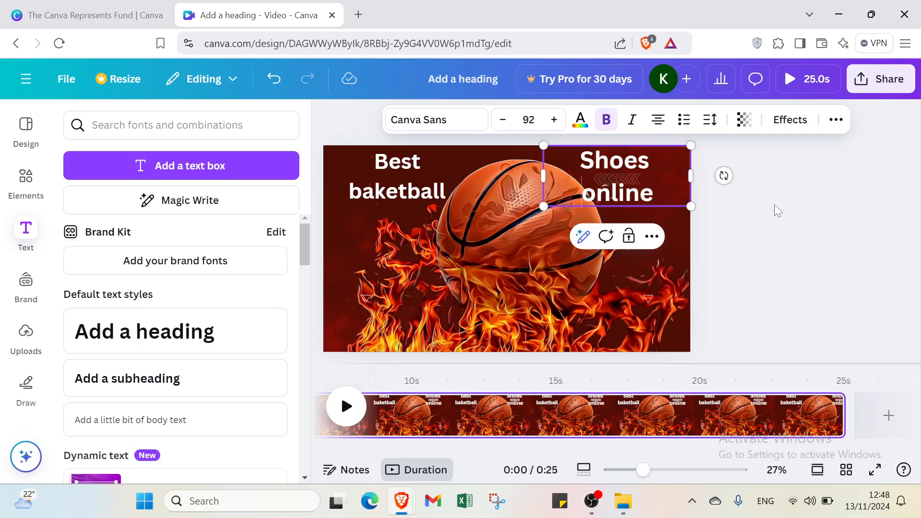
{"action": "left_click", "coordinate": [743, 198]}
{"action": "left_click_drag", "start_coordinate": [658, 183], "coordinate": [672, 182]}
{"action": "double_click", "coordinate": [643, 192]}
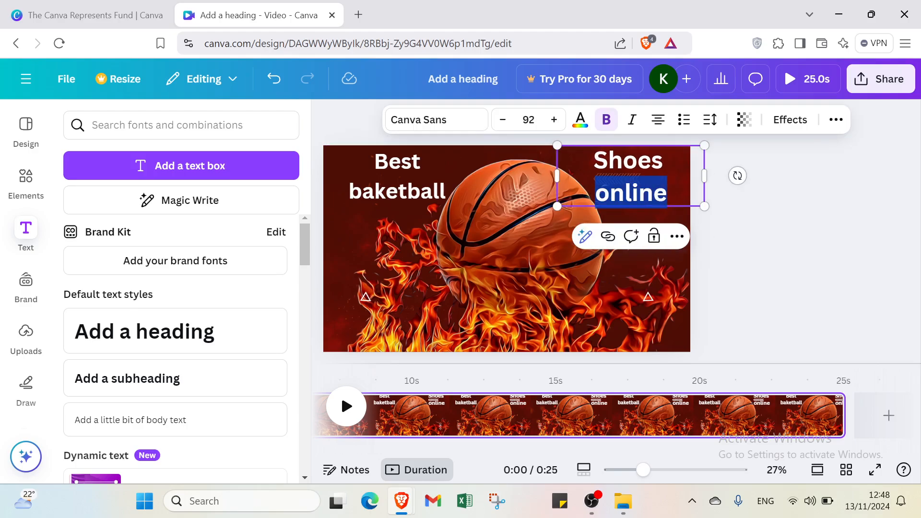
{"action": "left_click", "coordinate": [765, 200]}
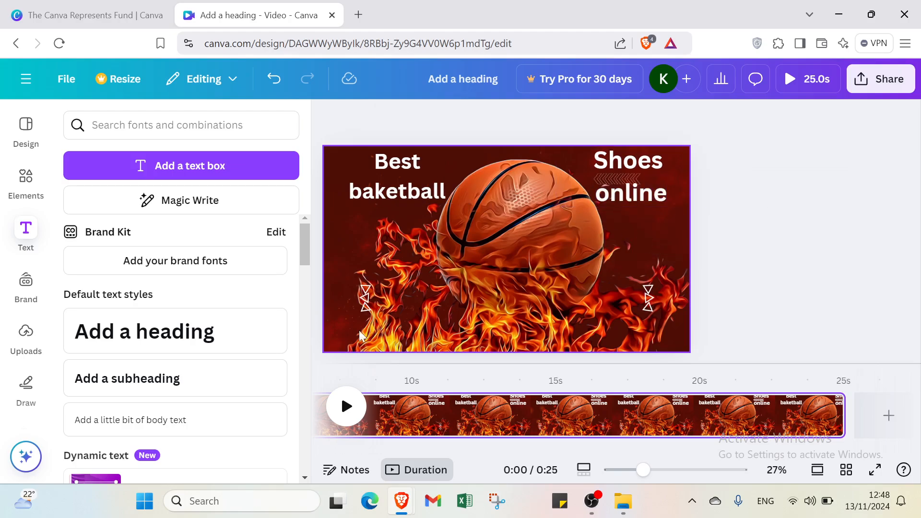
Move one triangle graphic to the page's upper-left corner and the other below the "Shoes online" heading.
{"action": "left_click", "coordinate": [366, 291]}
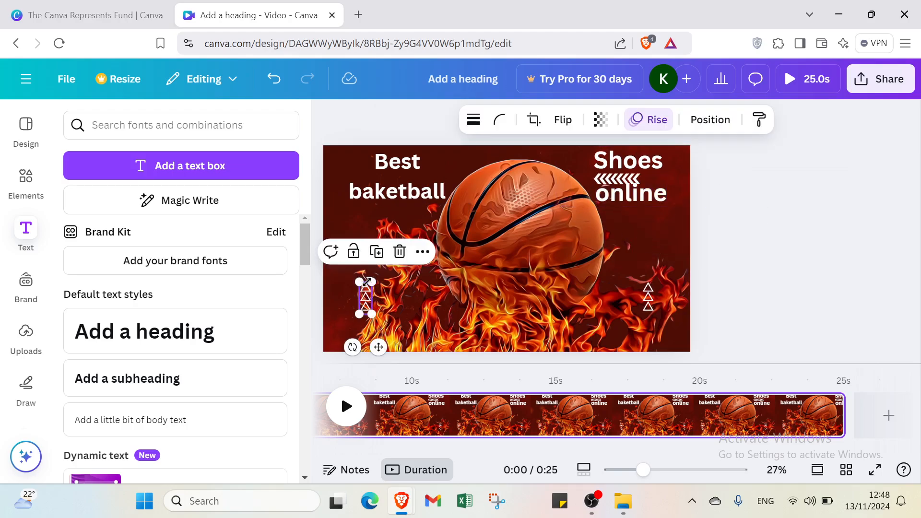
{"action": "left_click_drag", "start_coordinate": [369, 280], "coordinate": [336, 170]}
{"action": "left_click", "coordinate": [402, 301]}
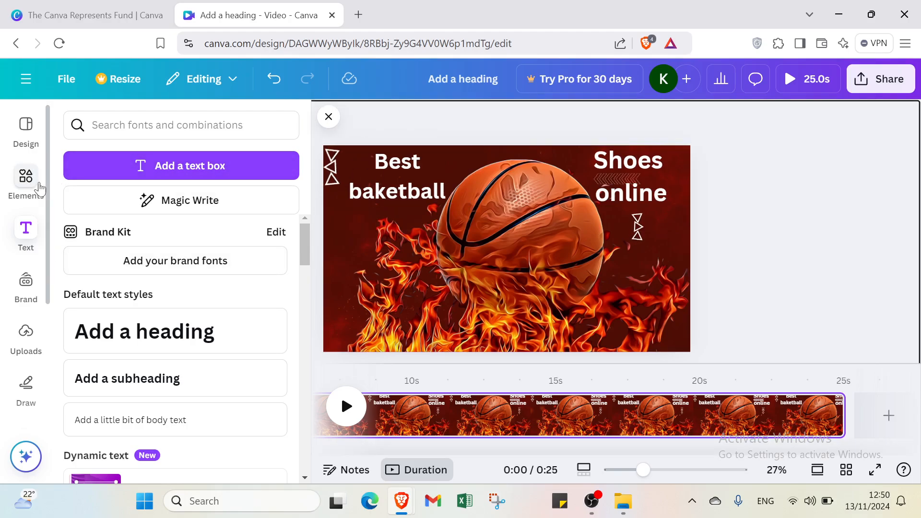
Add a new page after the basketball page and insert the uploaded black-and-red shoe image on it.
{"action": "left_click", "coordinate": [23, 178]}
{"action": "left_click", "coordinate": [26, 128]}
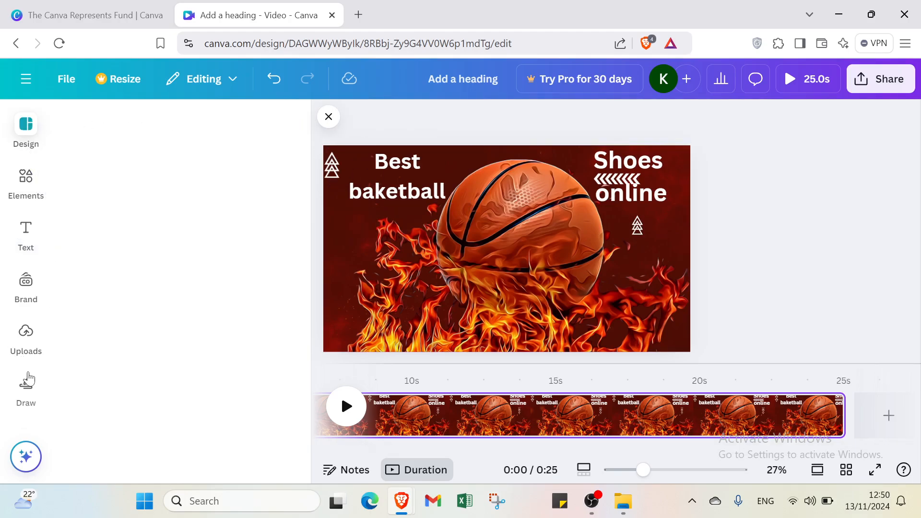
{"action": "left_click", "coordinate": [28, 341]}
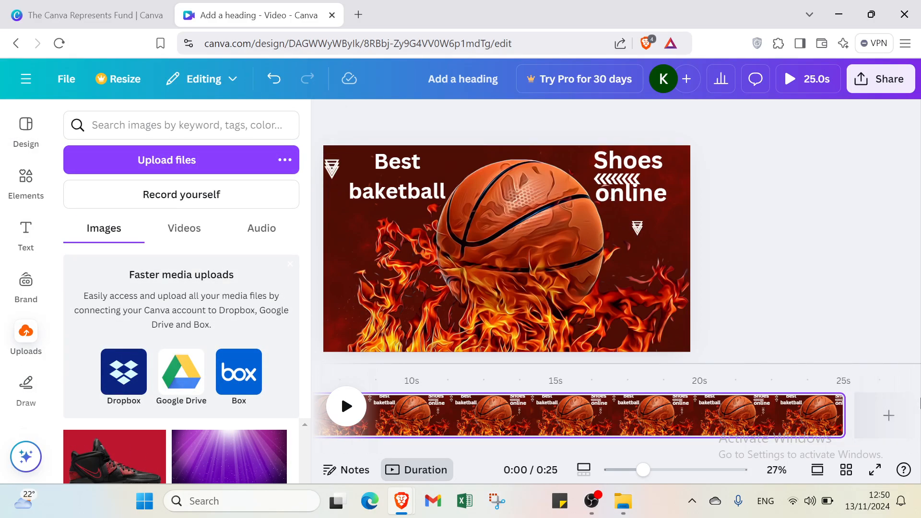
{"action": "left_click", "coordinate": [889, 416]}
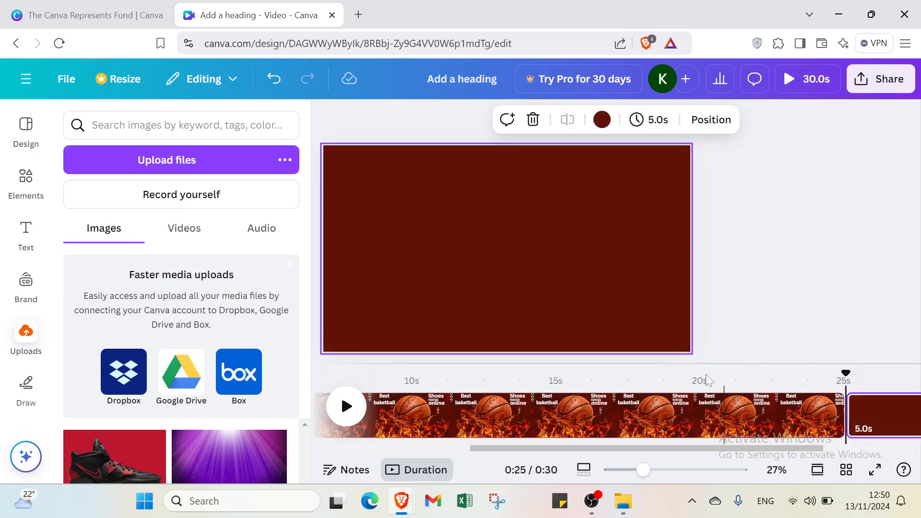
{"action": "left_click", "coordinate": [124, 455]}
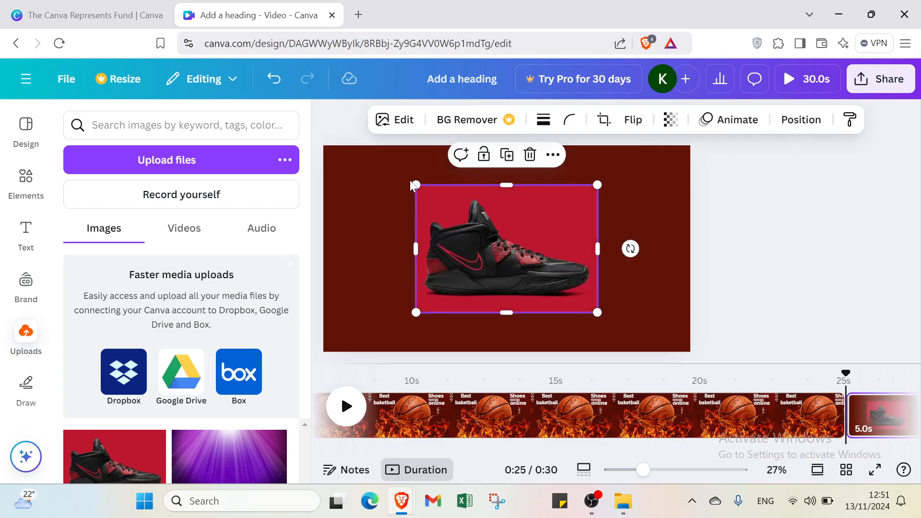
Enlarge the shoe image to cover the whole page and align its left side with the page's left edge.
{"action": "left_click_drag", "start_coordinate": [415, 185], "coordinate": [322, 238]}
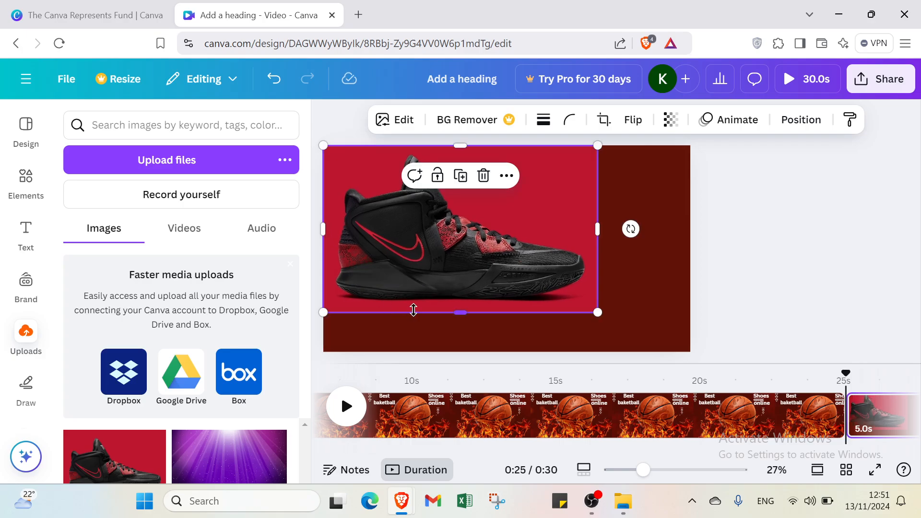
{"action": "left_click_drag", "start_coordinate": [461, 316], "coordinate": [462, 352]}
{"action": "left_click_drag", "start_coordinate": [596, 253], "coordinate": [689, 410]}
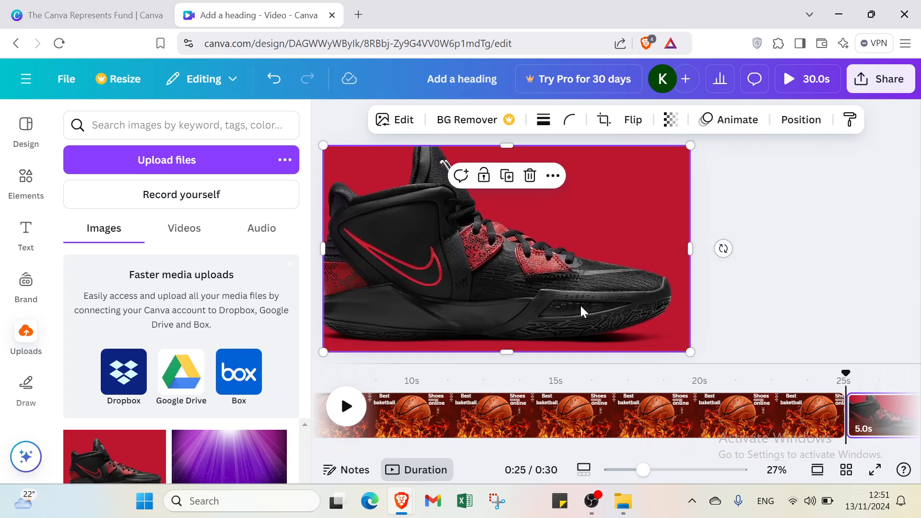
{"action": "left_click_drag", "start_coordinate": [582, 312], "coordinate": [599, 308]}
{"action": "left_click_drag", "start_coordinate": [341, 248], "coordinate": [327, 252]}
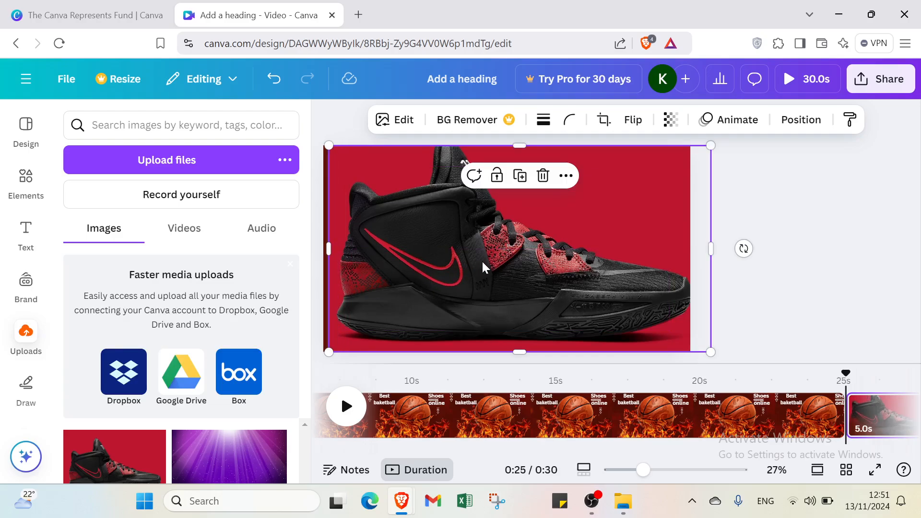
{"action": "left_click_drag", "start_coordinate": [495, 258], "coordinate": [489, 257]}
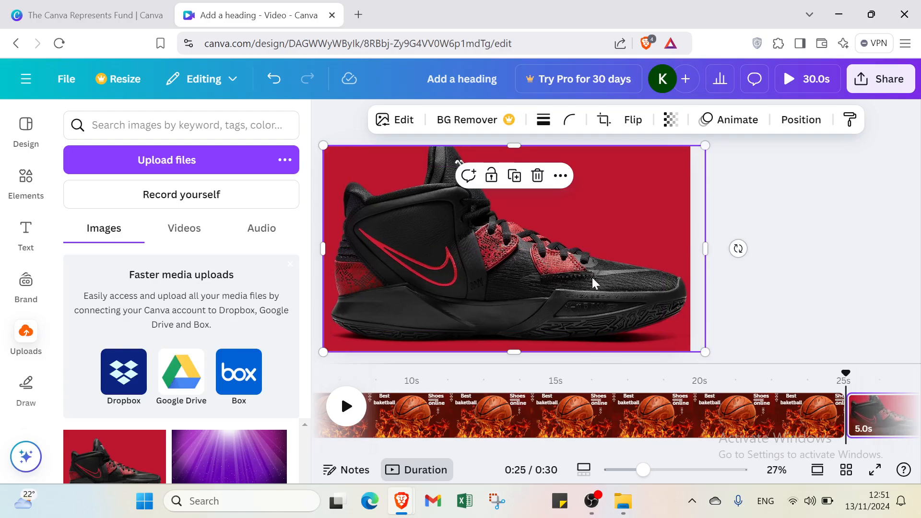
Deselect the shoe image and preview the whole video, skipping ahead to the shoe page before closing the preview.
{"action": "left_click", "coordinate": [778, 307]}
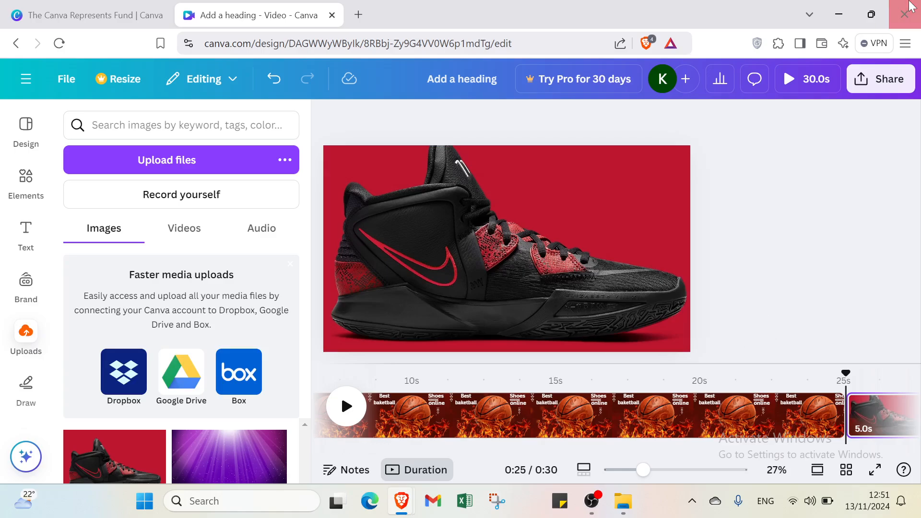
{"action": "left_click", "coordinate": [833, 82]}
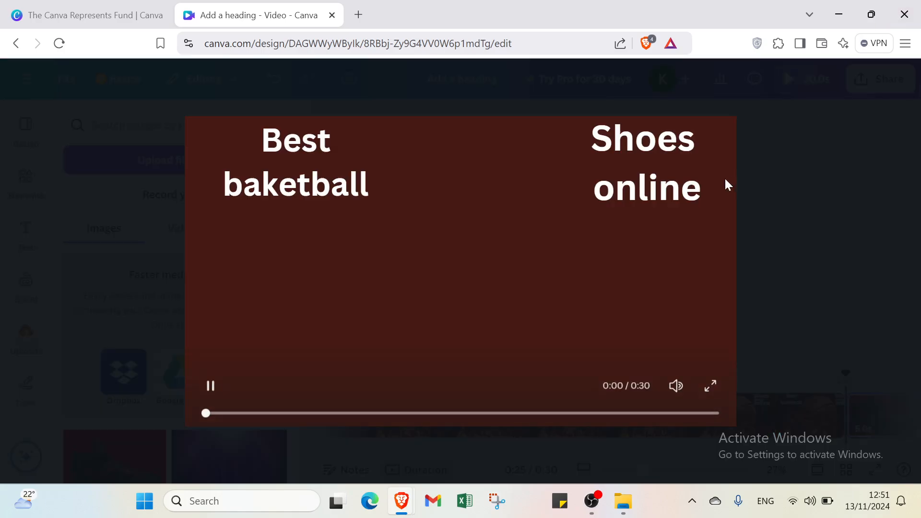
{"action": "left_click", "coordinate": [509, 407]}
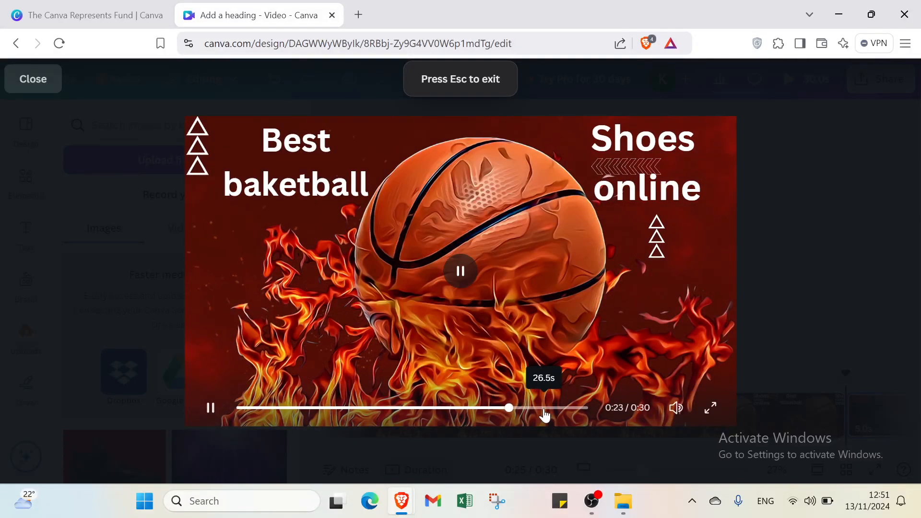
{"action": "left_click", "coordinate": [545, 408]}
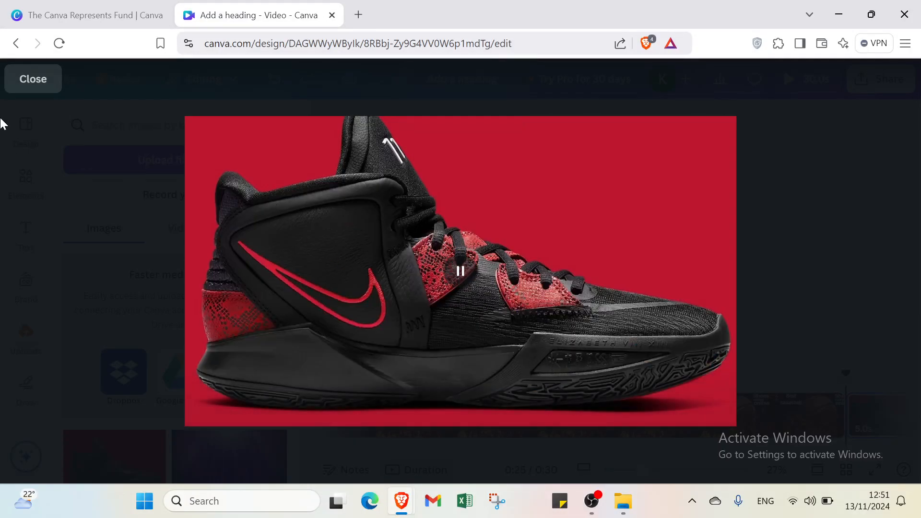
{"action": "left_click", "coordinate": [32, 82]}
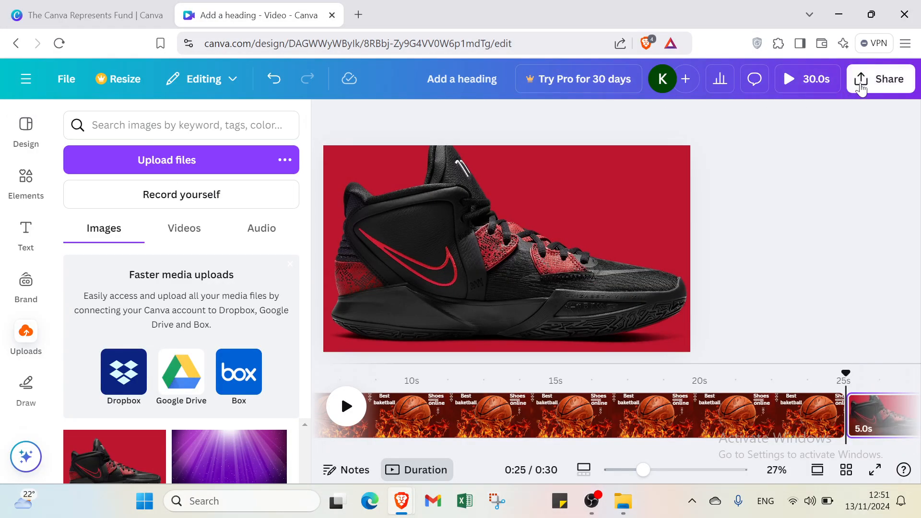
Leave the video design and return to the Canva home page.
{"action": "left_click", "coordinate": [26, 92]}
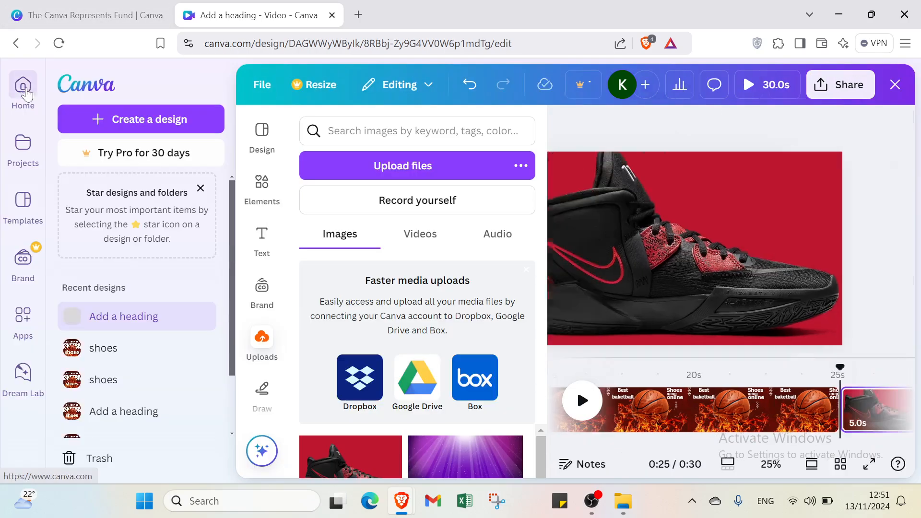
{"action": "left_click", "coordinate": [26, 95]}
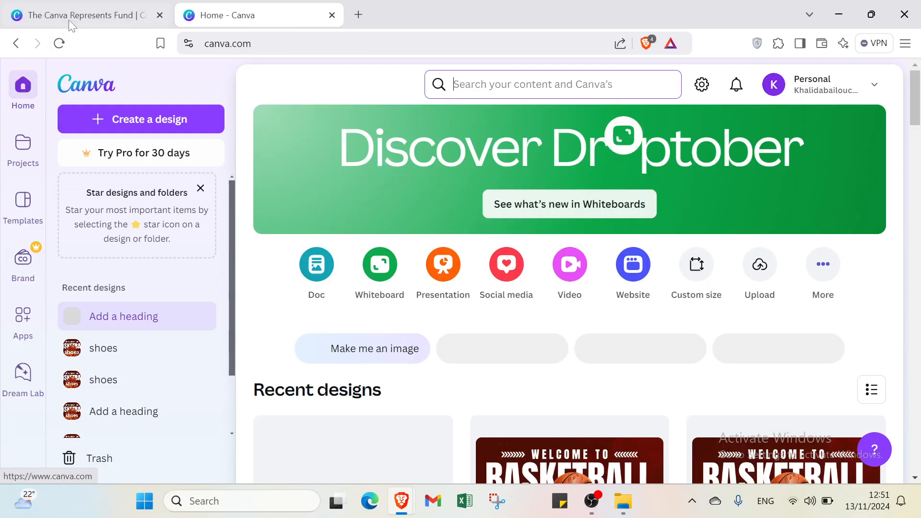